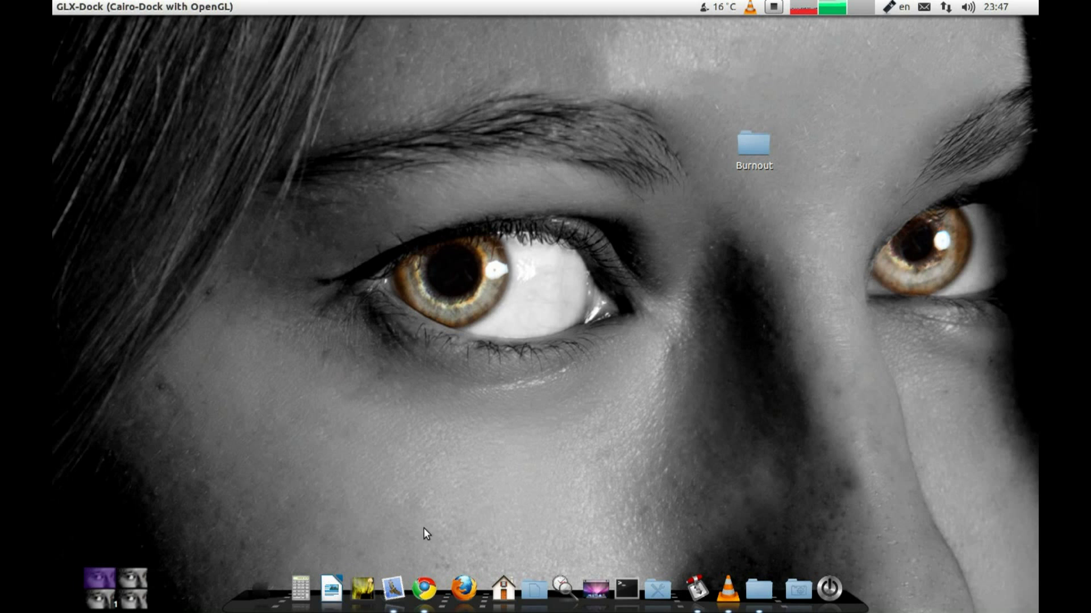
- Bring Chrome forward and go to the PlayOnLinux website's downloads page
{"action": "left_click", "coordinate": [424, 588]}
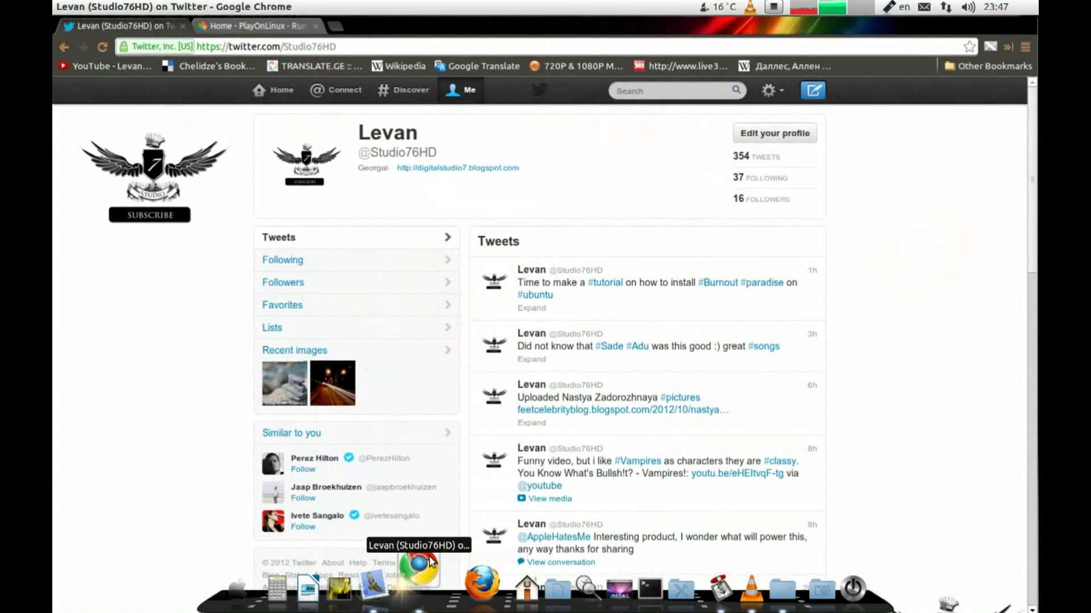
{"action": "left_click", "coordinate": [242, 24]}
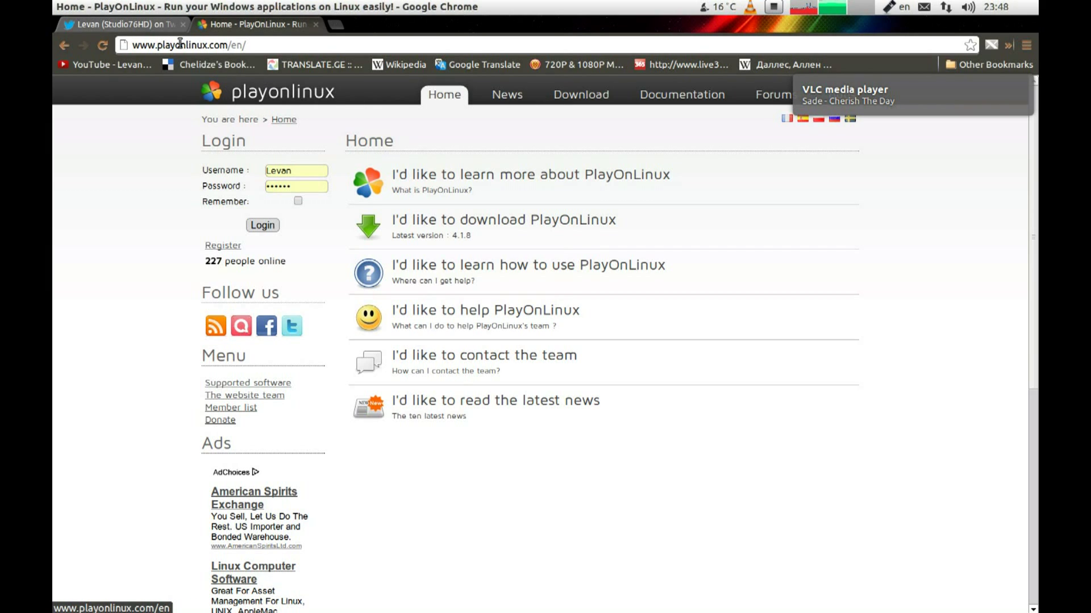
{"action": "left_click", "coordinate": [585, 96]}
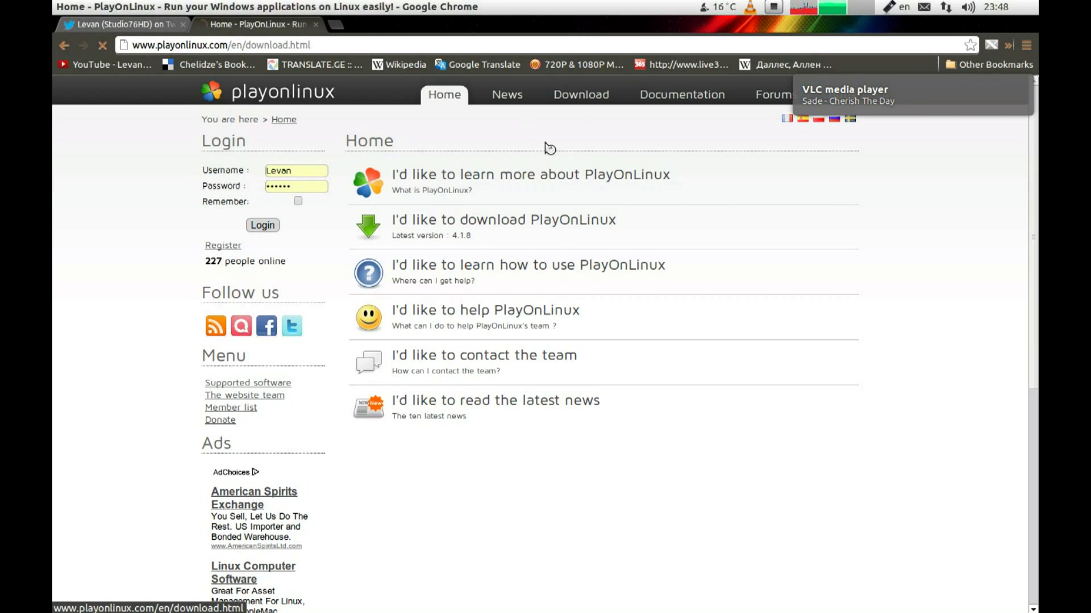
{"action": "scroll", "coordinate": [477, 254], "scroll_direction": "down", "scroll_amount": 5}
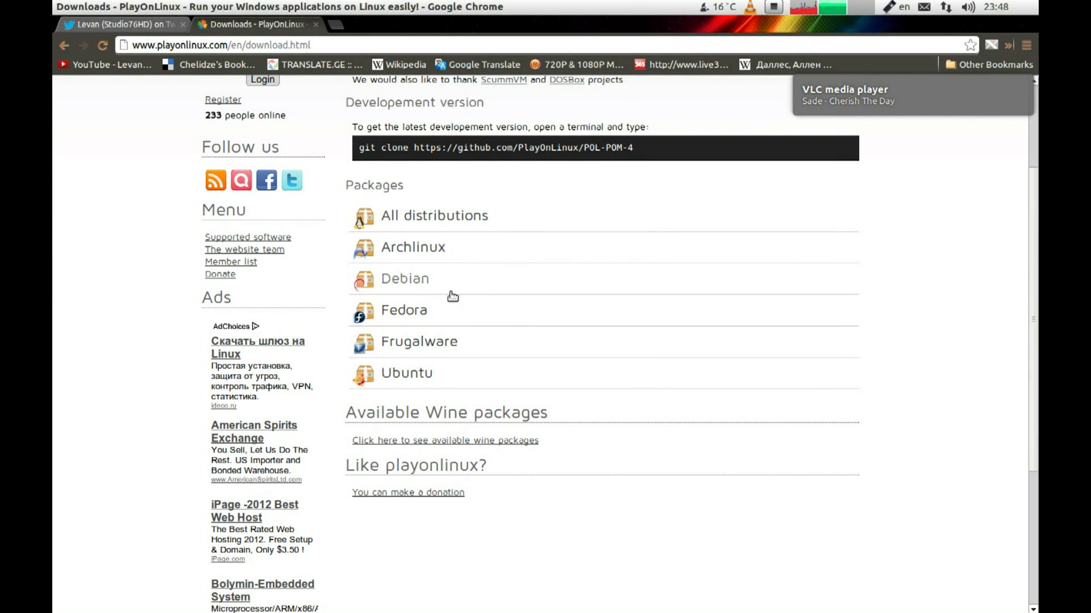
- Expand the Ubuntu package install instructions, then hide Chrome to reveal the desktop
{"action": "left_click", "coordinate": [480, 374]}
{"action": "scroll", "coordinate": [443, 375], "scroll_direction": "down", "scroll_amount": 5}
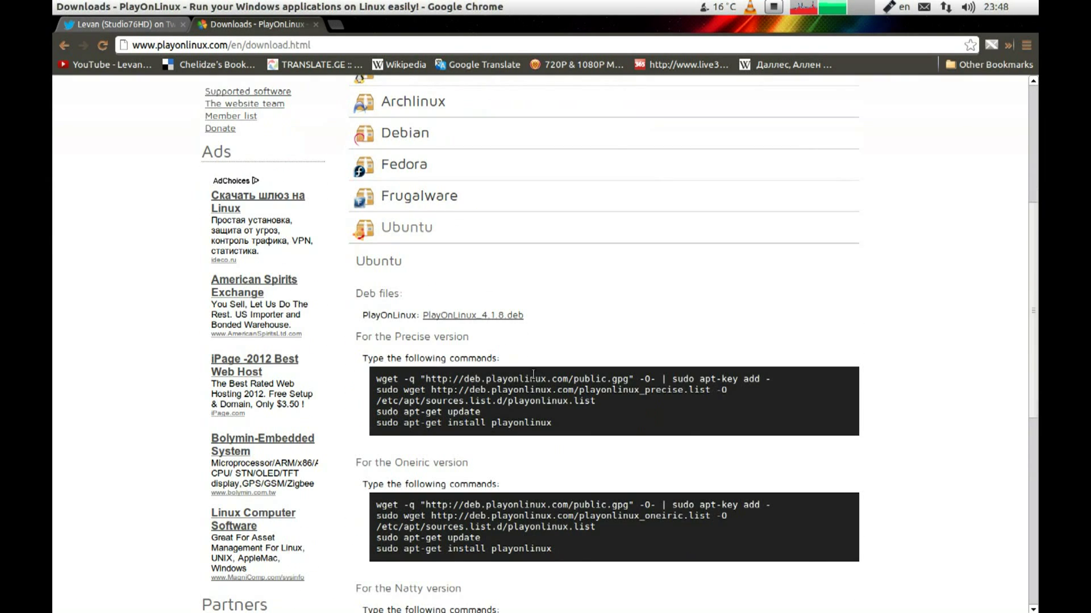
{"action": "left_click_drag", "start_coordinate": [409, 377], "coordinate": [557, 413]}
{"action": "left_click", "coordinate": [558, 414]}
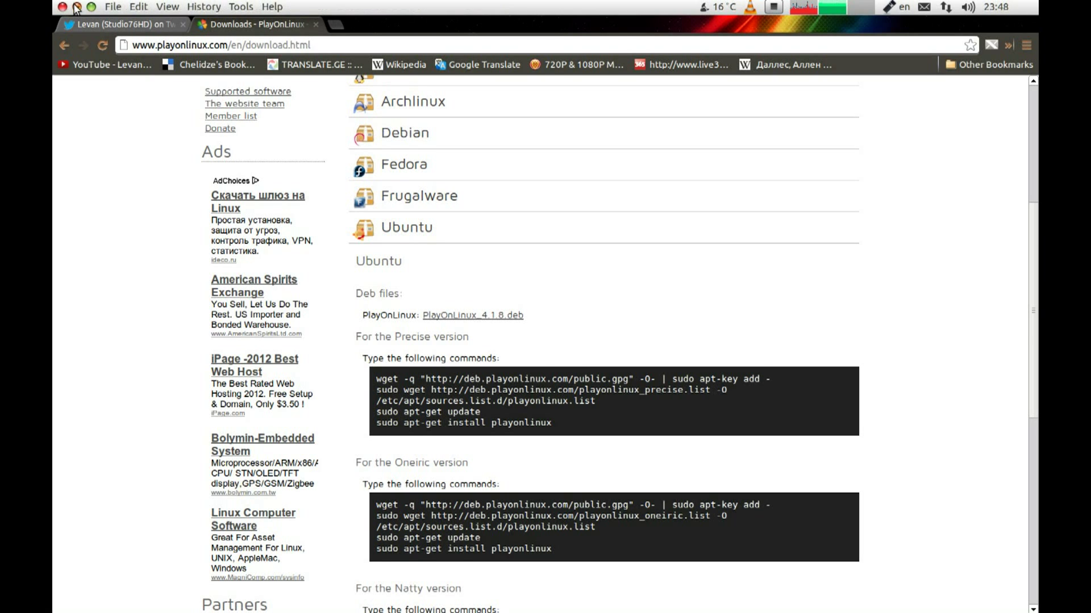
{"action": "key", "text": "ctrl+super+d"}
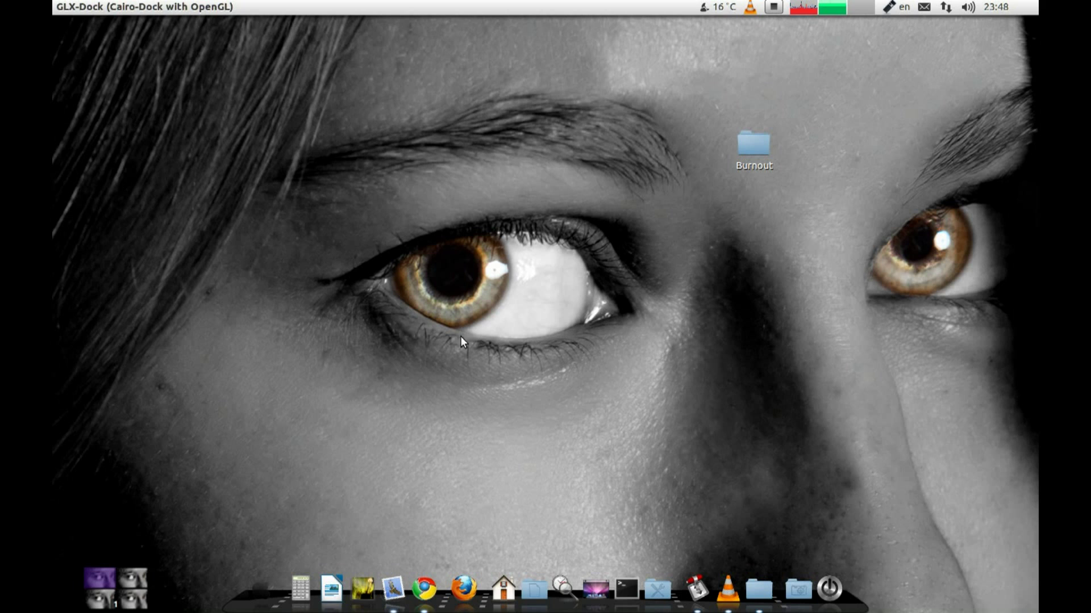
- Launch PlayOnLinux from the dock's Games applications and nudge its window left
{"action": "left_click", "coordinate": [258, 587]}
{"action": "mouse_move", "coordinate": [293, 333]}
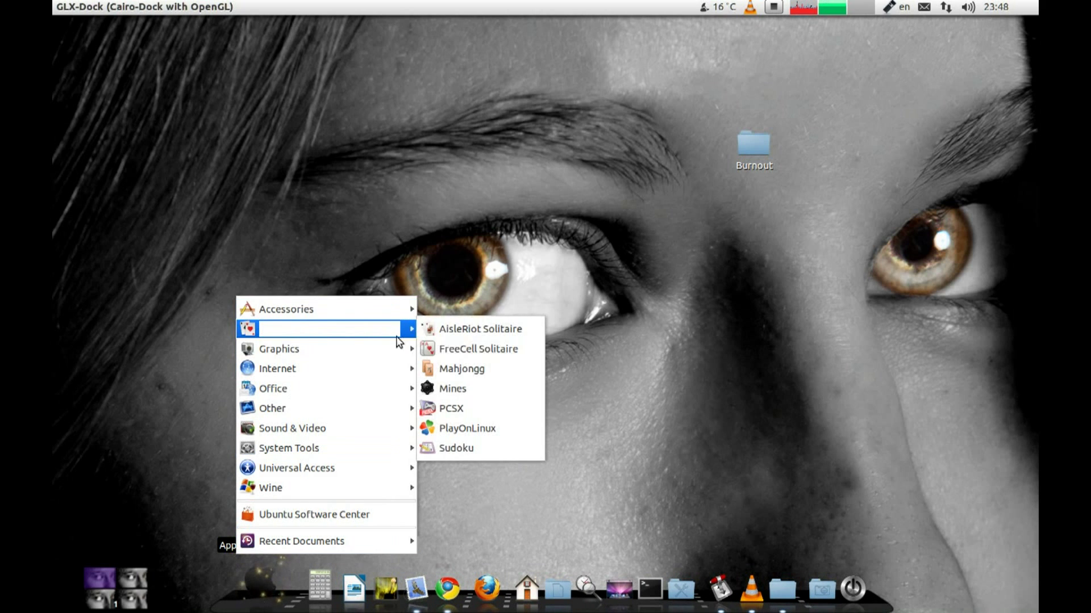
{"action": "left_click", "coordinate": [453, 421]}
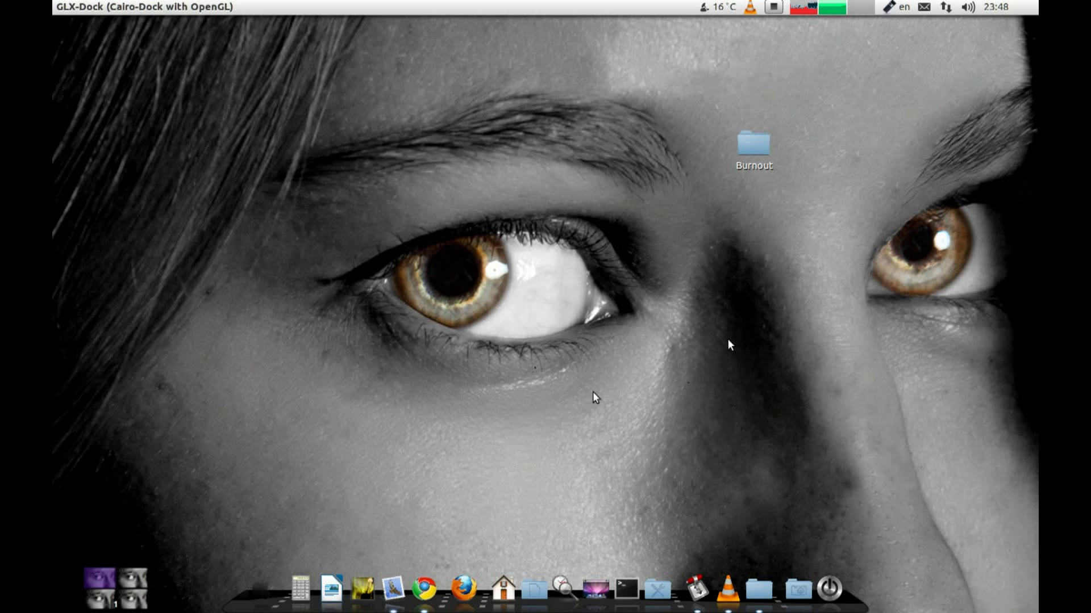
{"action": "left_click_drag", "start_coordinate": [413, 158], "coordinate": [385, 163]}
- Add x86 Wine 1.5.15 via Tools > Manage Wine versions, then close the manager
{"action": "left_click", "coordinate": [337, 176]}
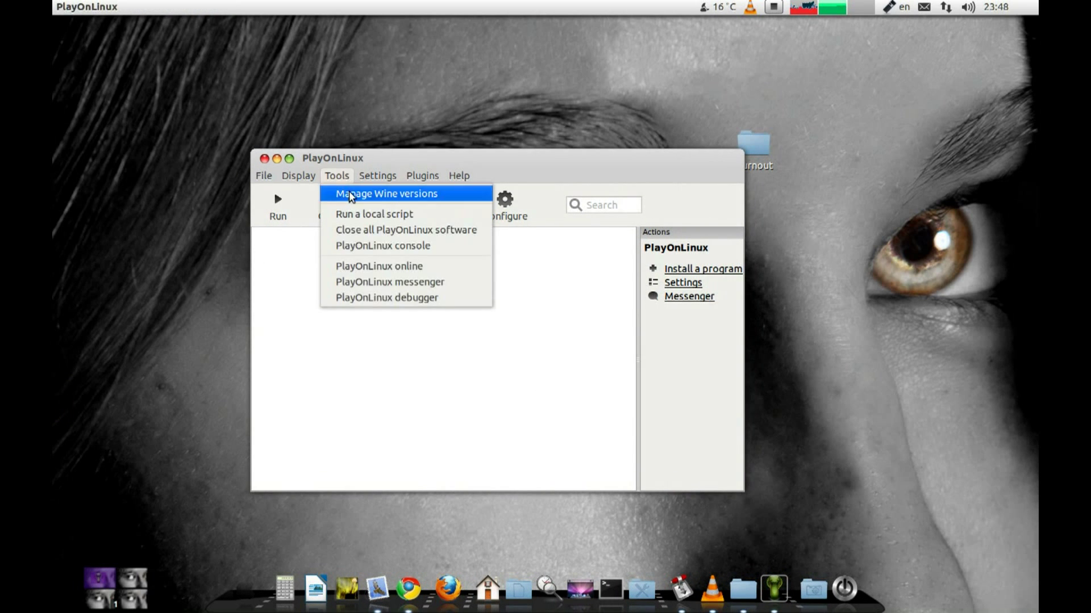
{"action": "left_click", "coordinate": [349, 192]}
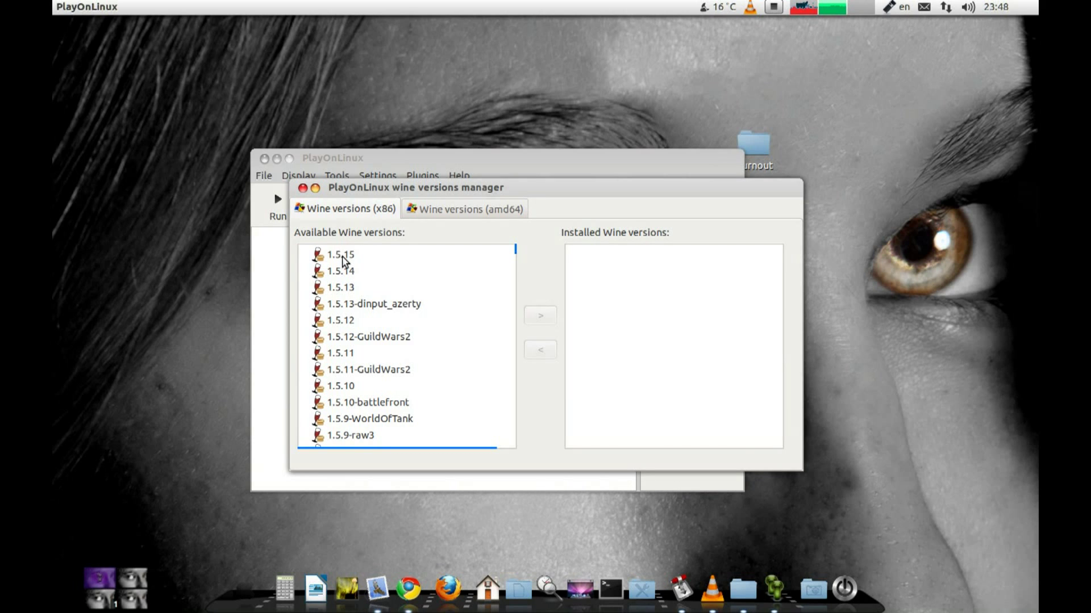
{"action": "left_click", "coordinate": [335, 254]}
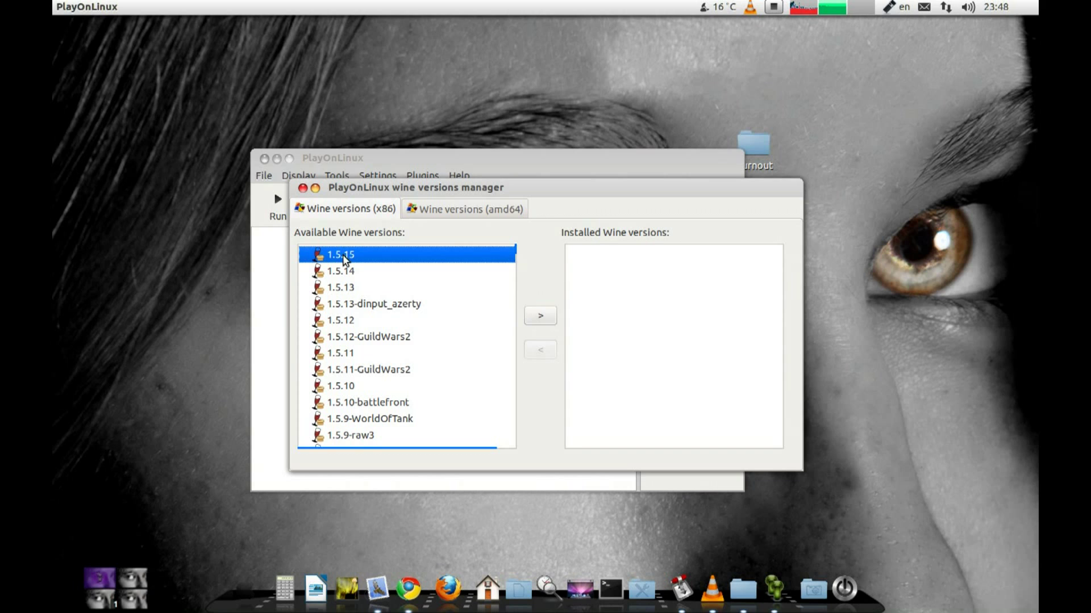
{"action": "left_click", "coordinate": [541, 317]}
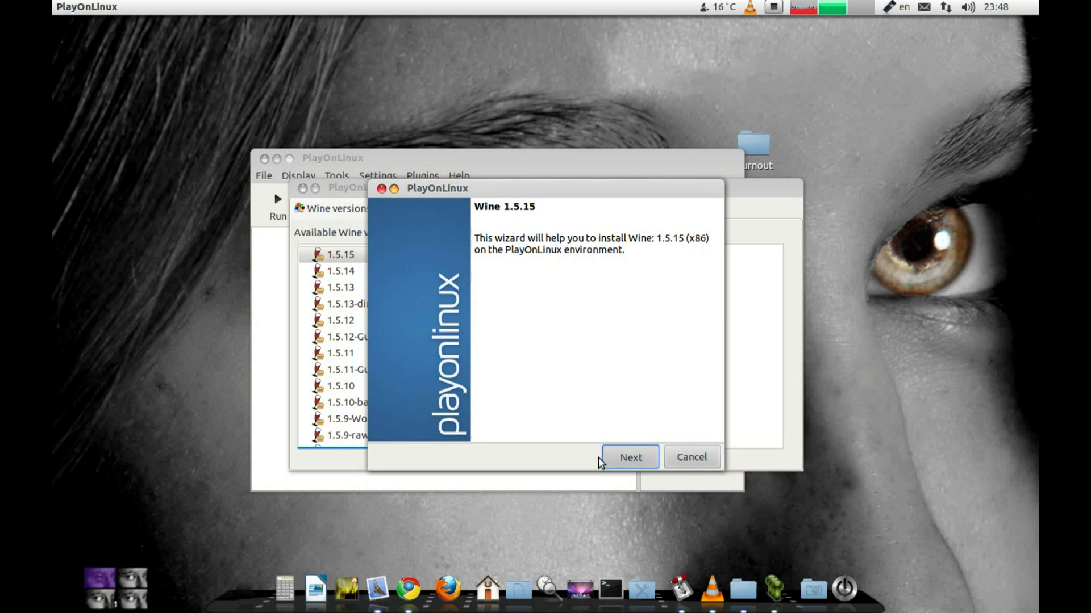
{"action": "left_click", "coordinate": [603, 458]}
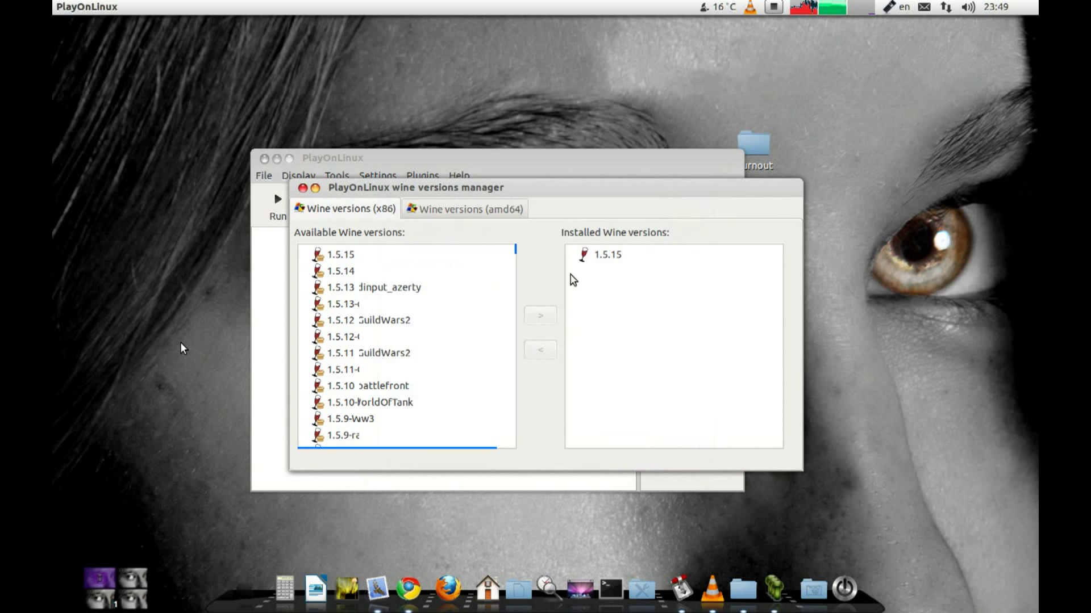
{"action": "left_click_drag", "start_coordinate": [477, 189], "coordinate": [585, 215]}
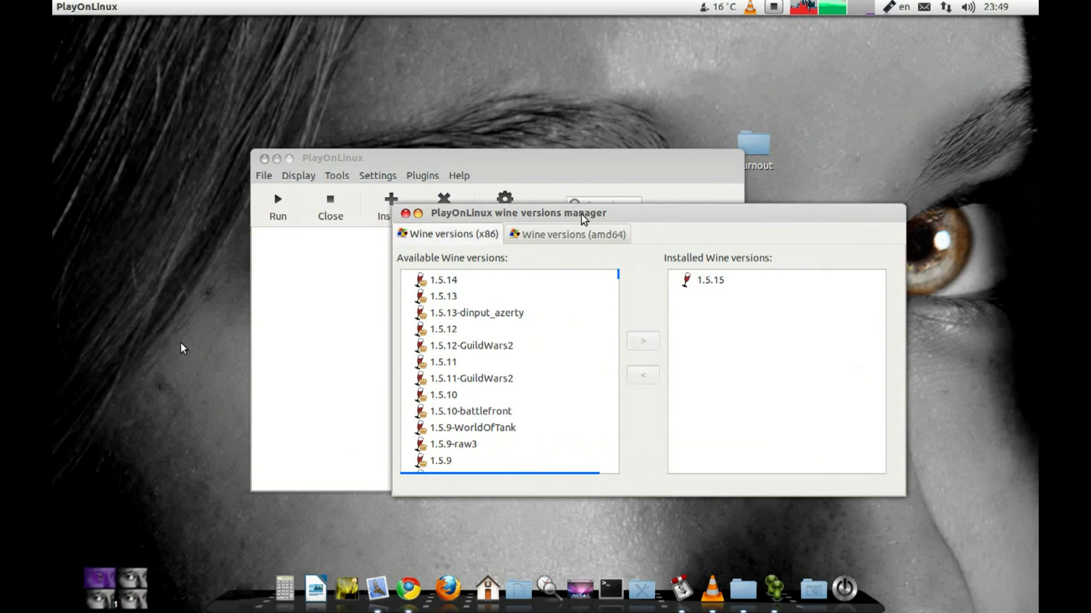
{"action": "left_click", "coordinate": [411, 215]}
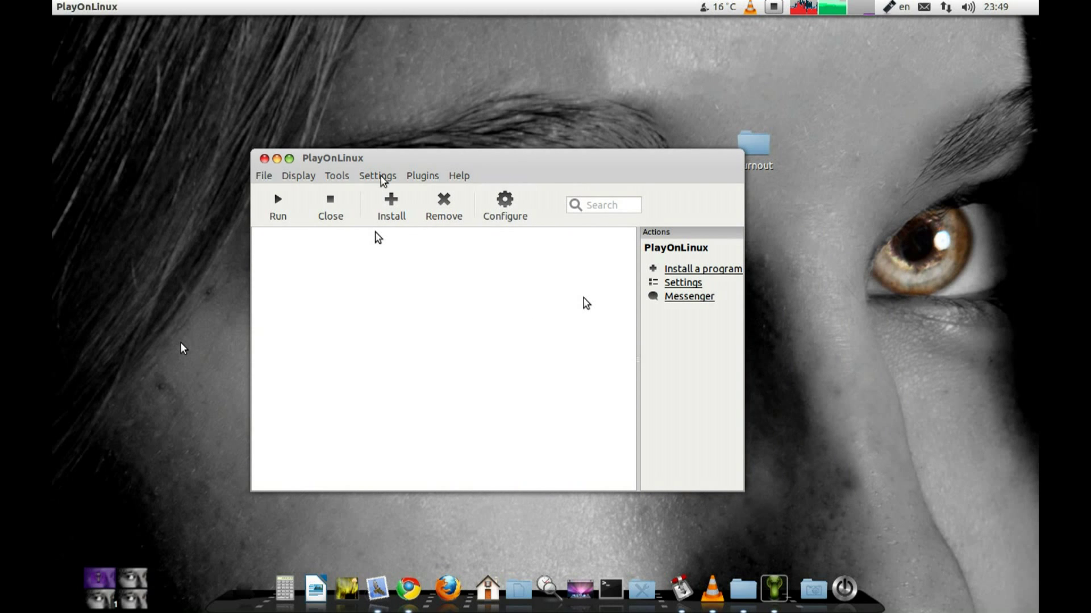
- Start a new 32-bit virtual drive from Configure, accepting the suggested Wine version
{"action": "left_click", "coordinate": [505, 211]}
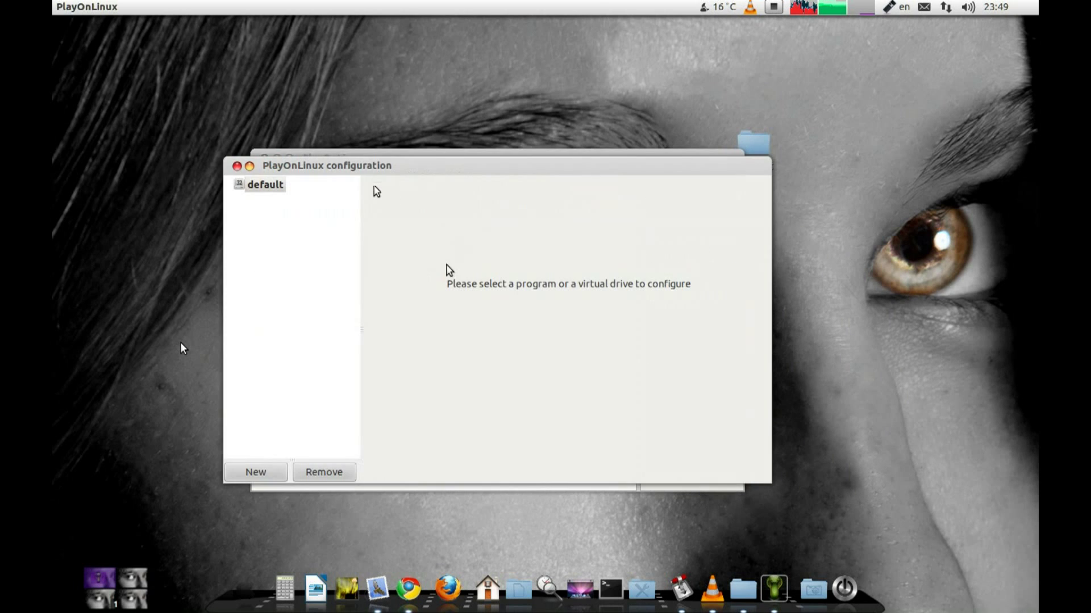
{"action": "left_click", "coordinate": [252, 472]}
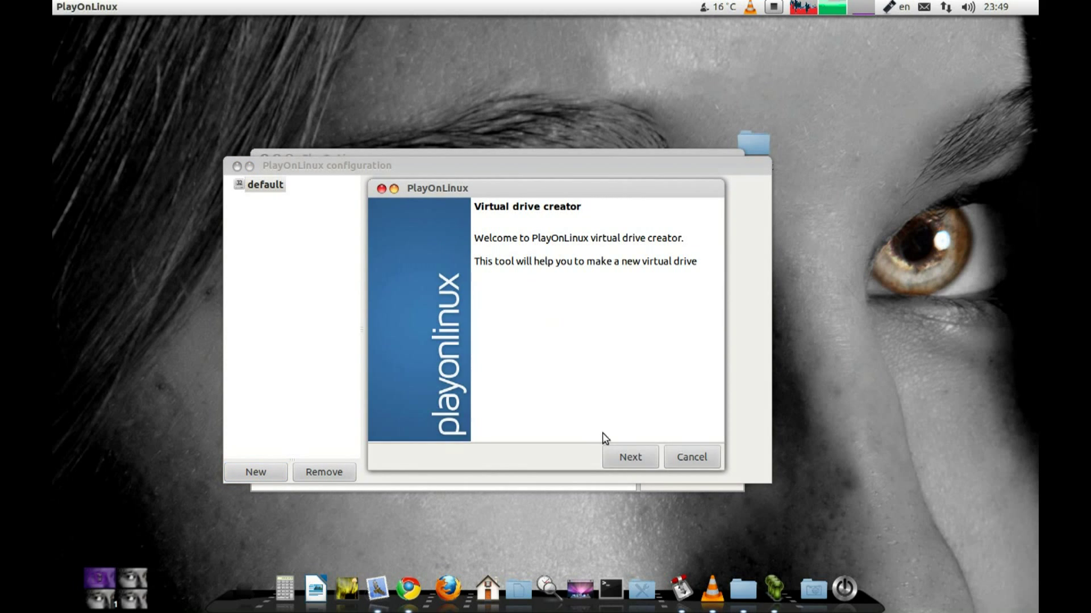
{"action": "left_click", "coordinate": [619, 455]}
{"action": "double_click", "coordinate": [391, 278]}
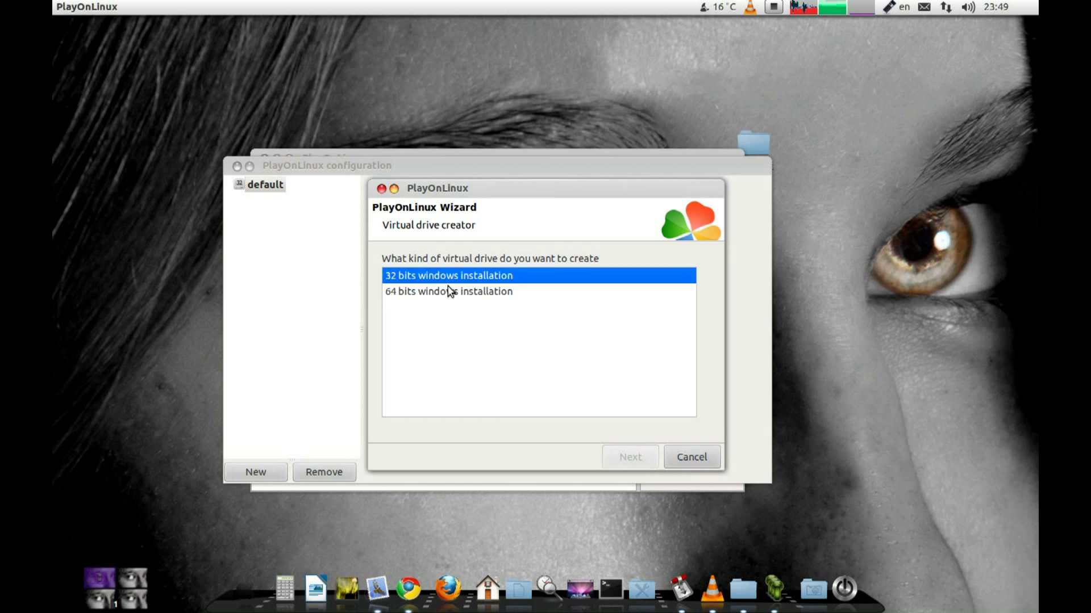
{"action": "double_click", "coordinate": [409, 301]}
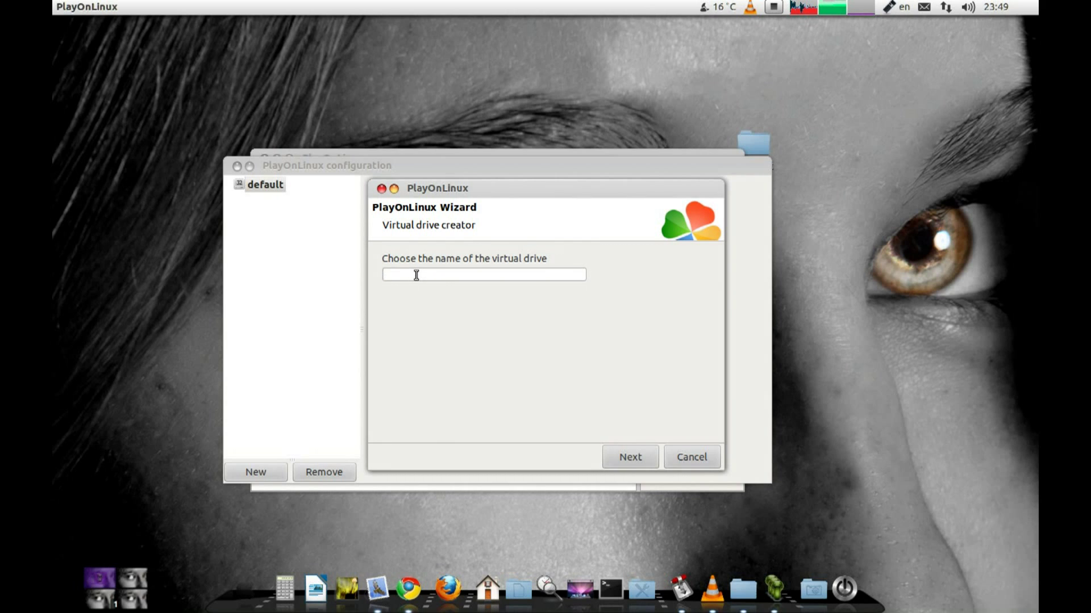
- Name the new virtual drive 'Burnout' and create it
{"action": "left_click", "coordinate": [416, 275]}
{"action": "type", "text": "Bul"}
{"action": "key", "text": "BackSpace"}
{"action": "type", "text": "rnou"}
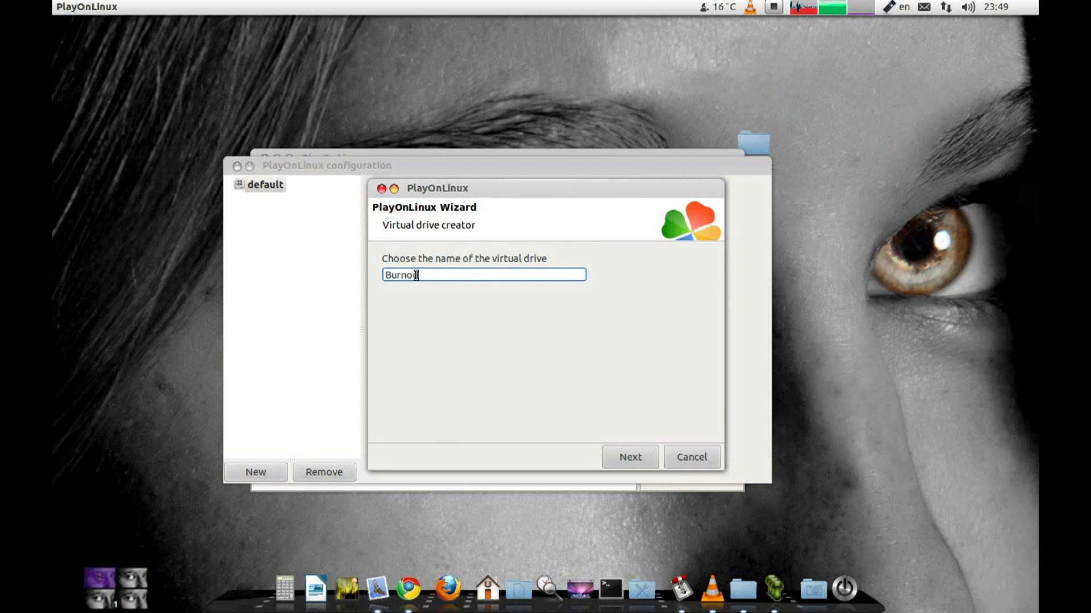
{"action": "type", "text": "t"}
{"action": "left_click", "coordinate": [629, 456]}
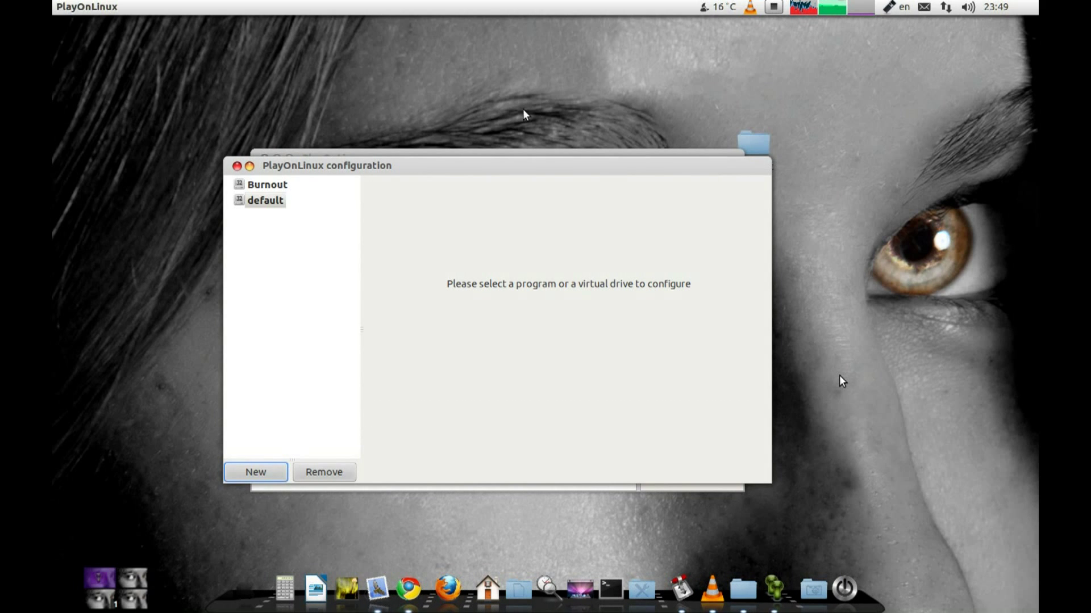
- From the Burnout drive's Miscellaneous settings, run AutoRun.exe inside that drive
{"action": "left_click_drag", "start_coordinate": [332, 170], "coordinate": [380, 187]}
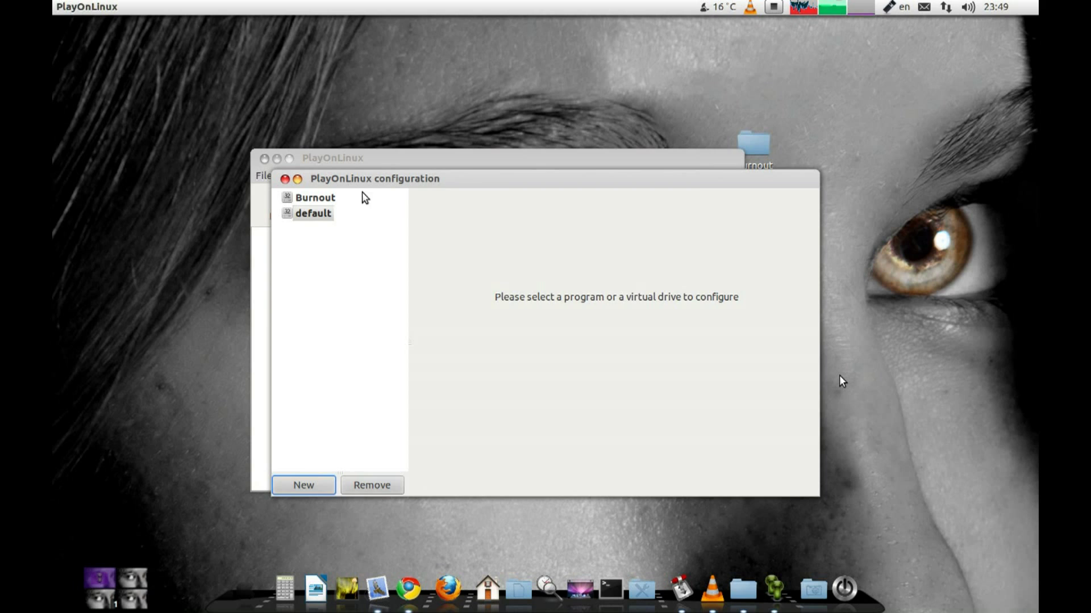
{"action": "left_click", "coordinate": [362, 197]}
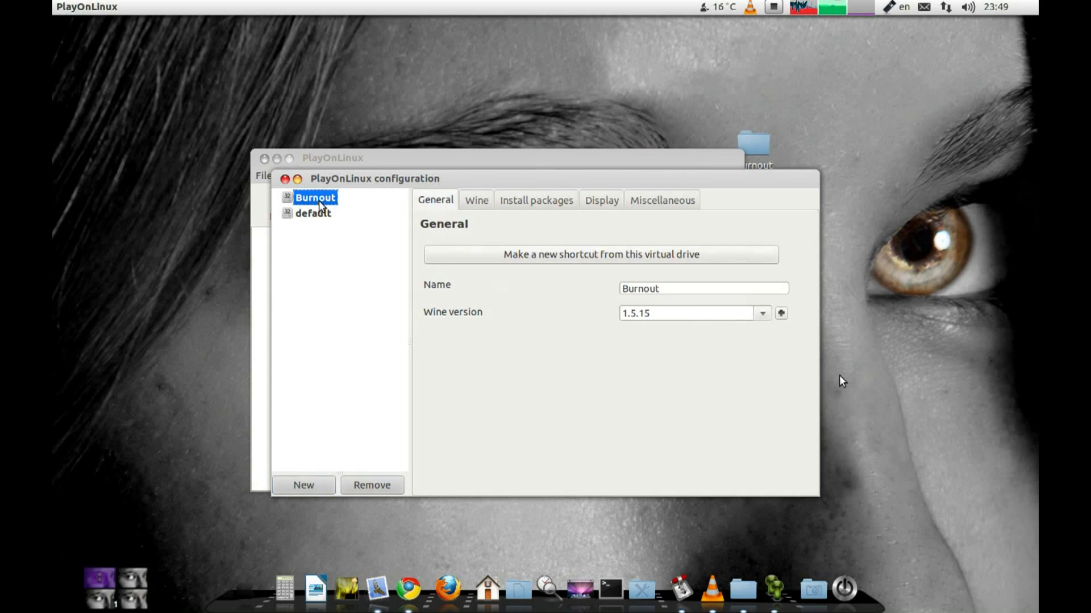
{"action": "left_click", "coordinate": [635, 209]}
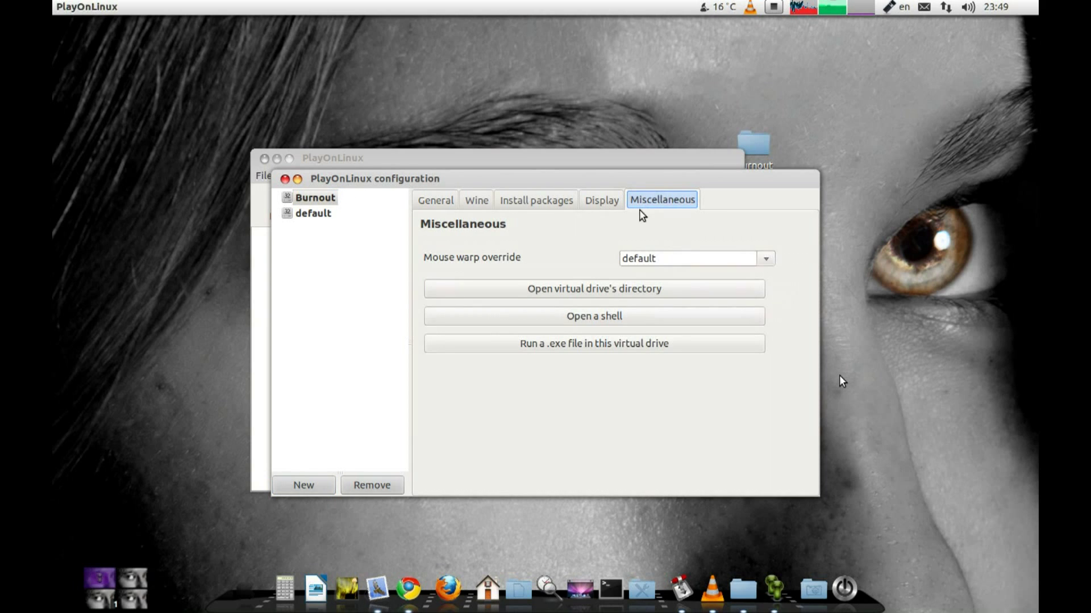
{"action": "left_click", "coordinate": [574, 348]}
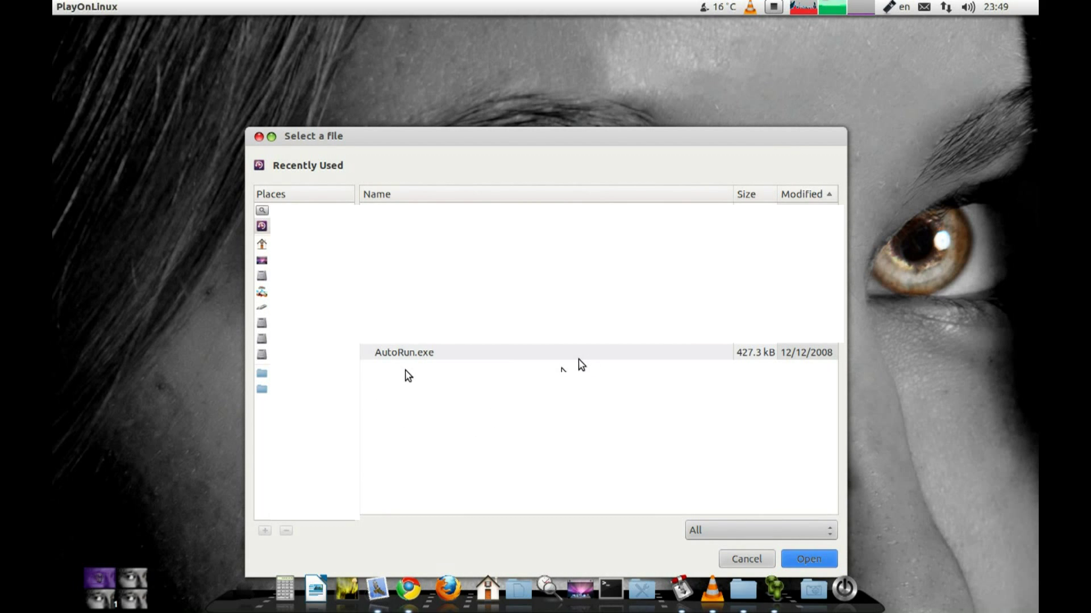
{"action": "left_click", "coordinate": [411, 354]}
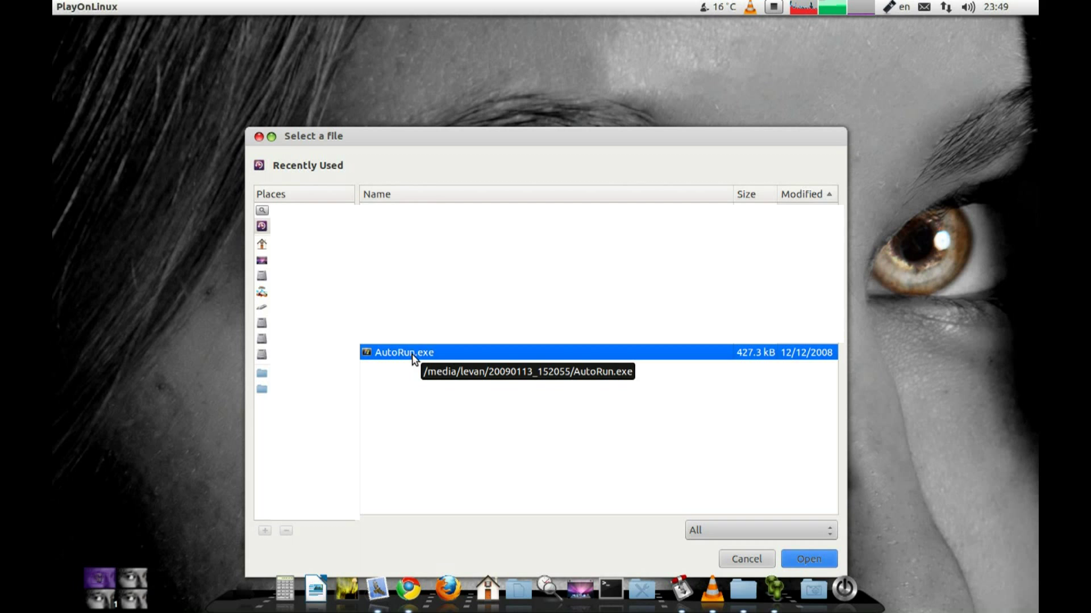
{"action": "double_click", "coordinate": [445, 355]}
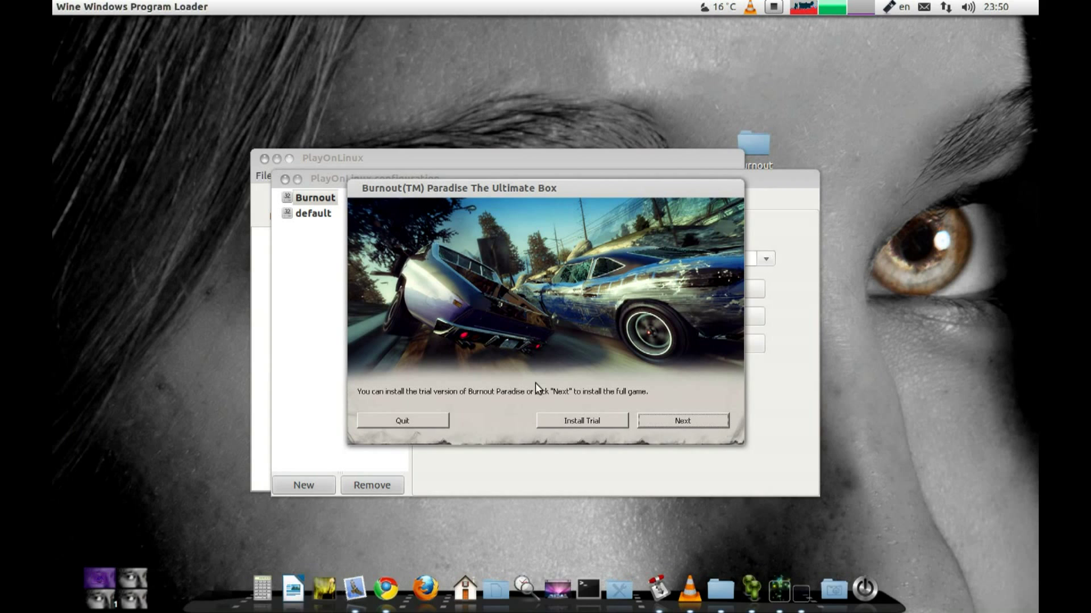
- Choose the full-game install and get past the registration code step
{"action": "left_click", "coordinate": [674, 424]}
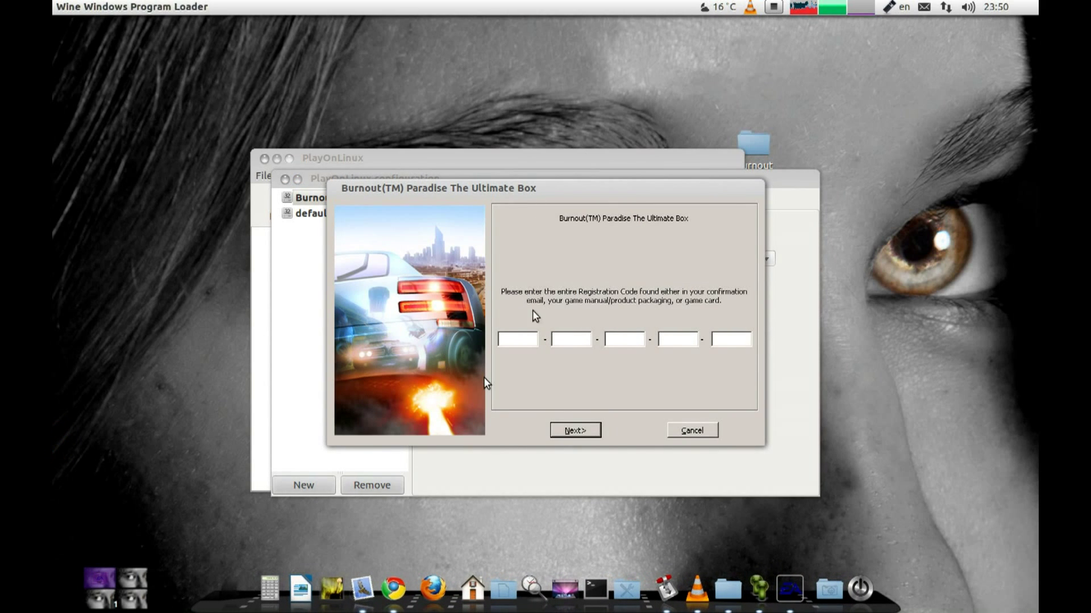
{"action": "left_click", "coordinate": [774, 8]}
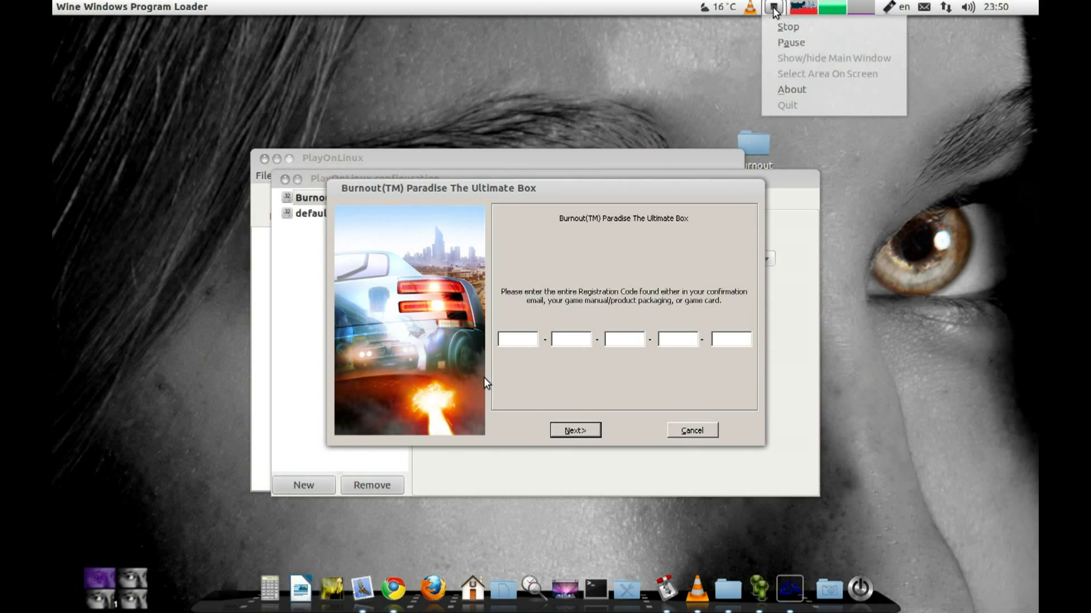
{"action": "left_click", "coordinate": [791, 43]}
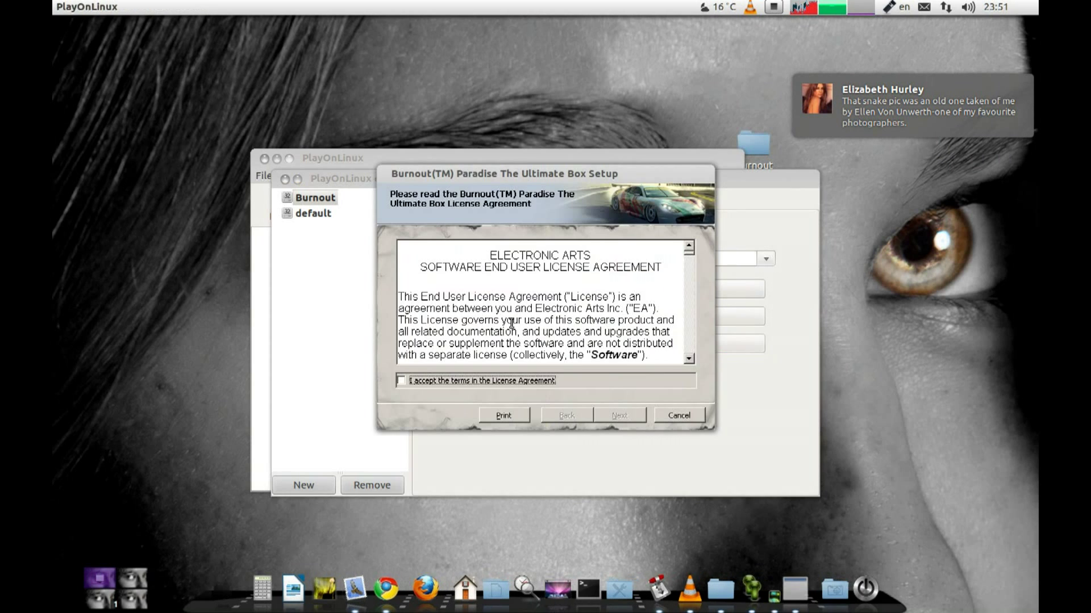
- Accept the EA and DirectX licenses, keep default folders and desktop shortcut, and install
{"action": "left_click", "coordinate": [403, 383]}
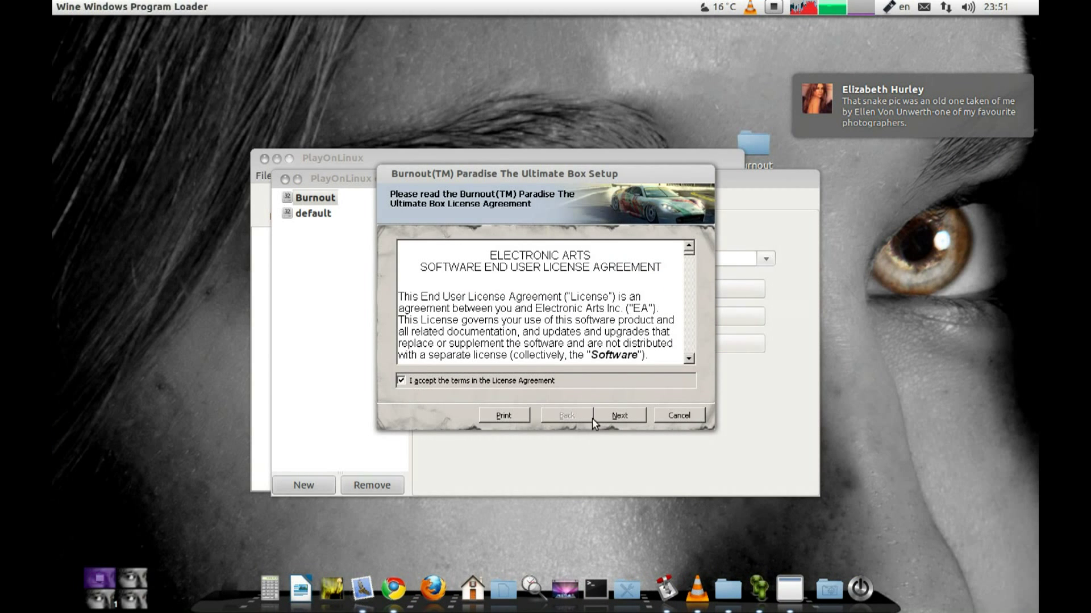
{"action": "left_click", "coordinate": [612, 415]}
{"action": "left_click", "coordinate": [511, 384]}
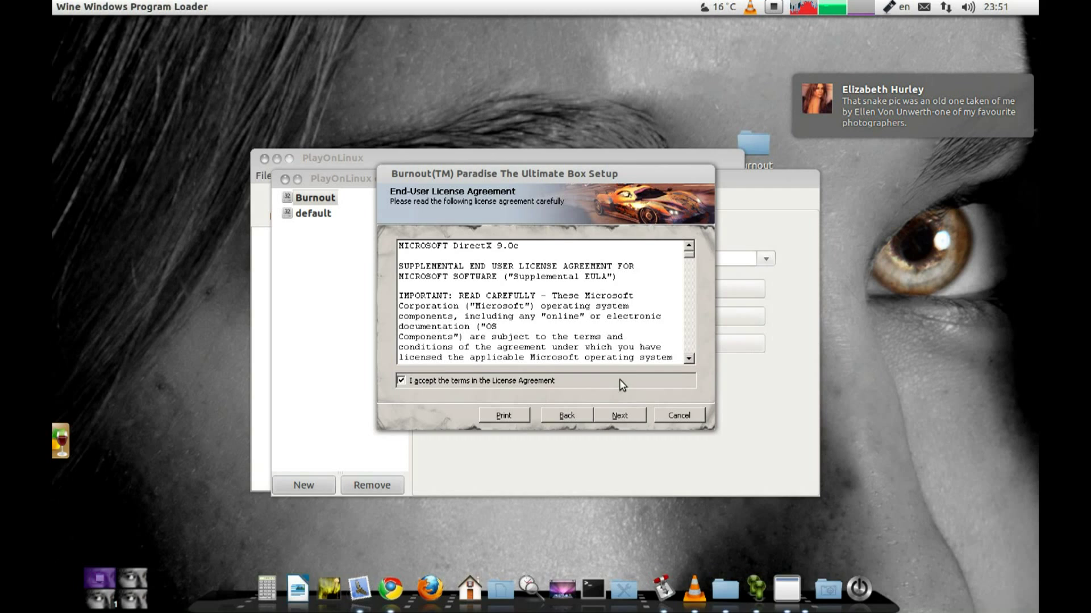
{"action": "left_click", "coordinate": [606, 415]}
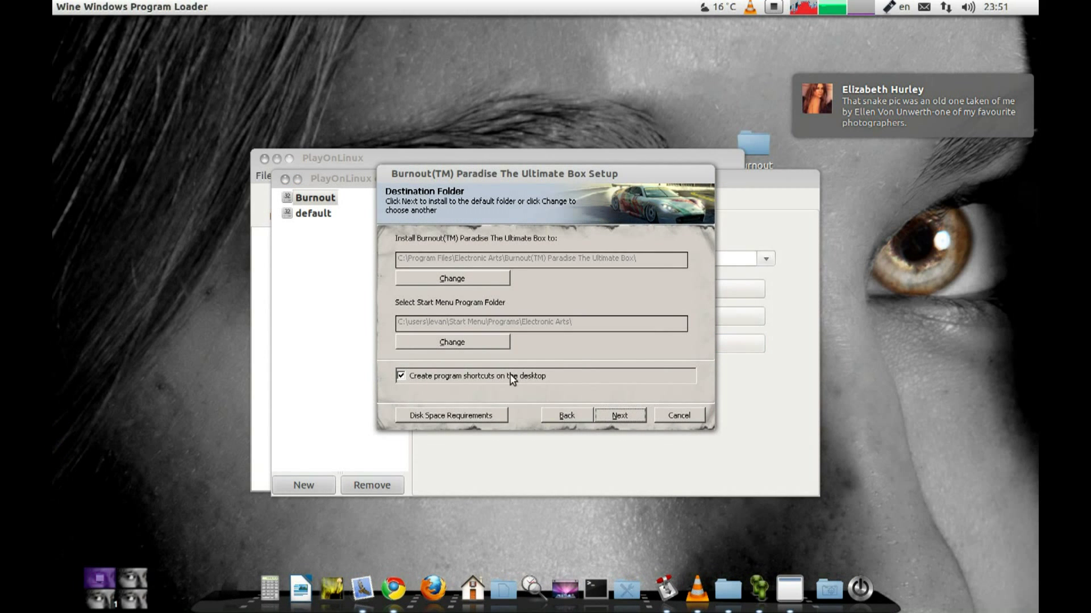
{"action": "left_click", "coordinate": [620, 416]}
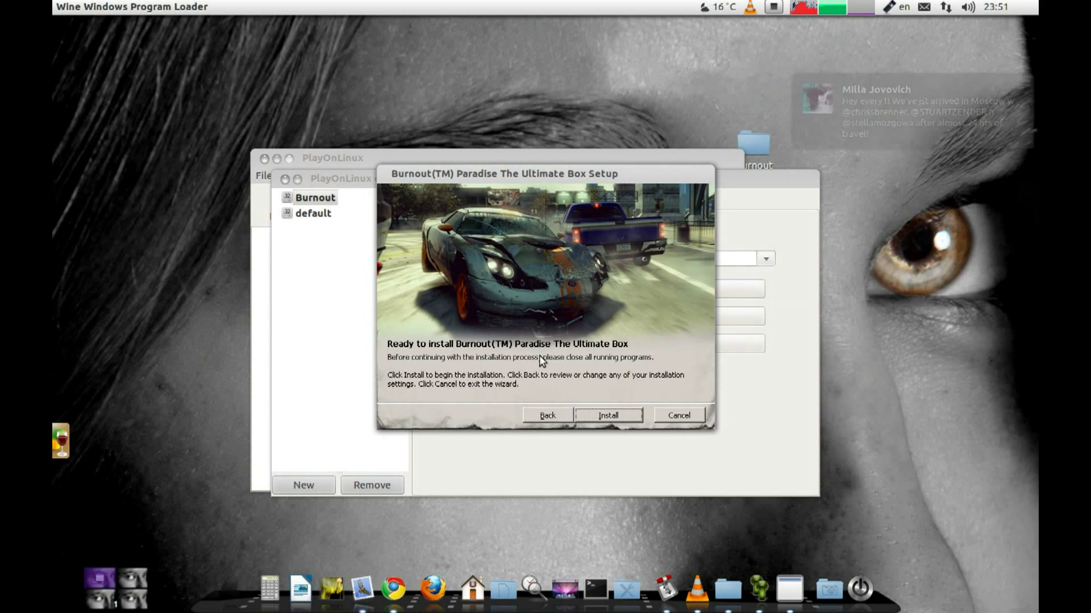
{"action": "left_click", "coordinate": [605, 418]}
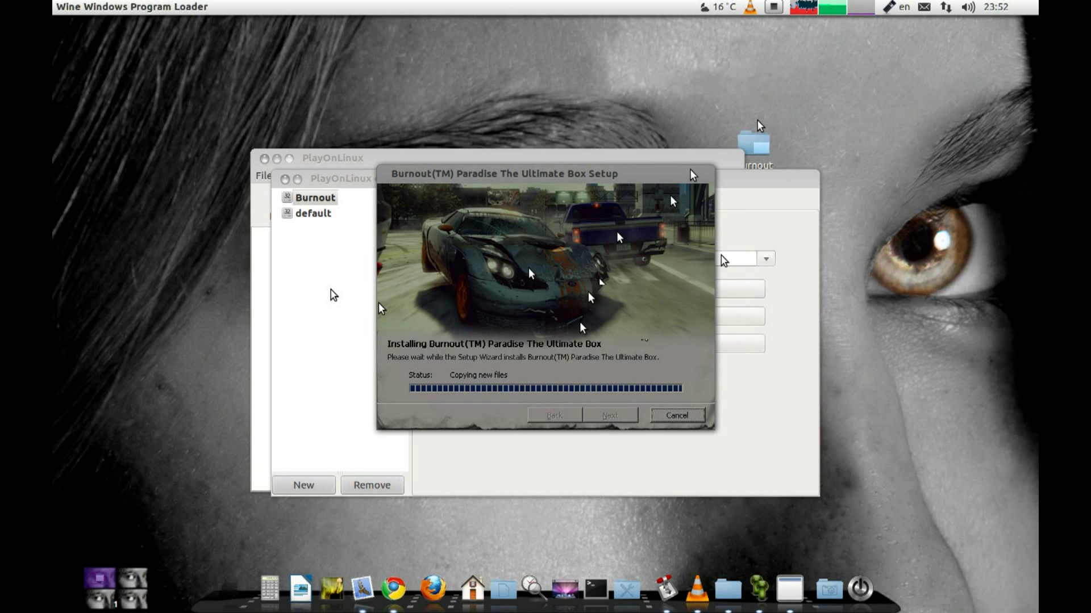
- After installation, skip the EA Download Manager step and finish the setup wizard
{"action": "left_click", "coordinate": [773, 7]}
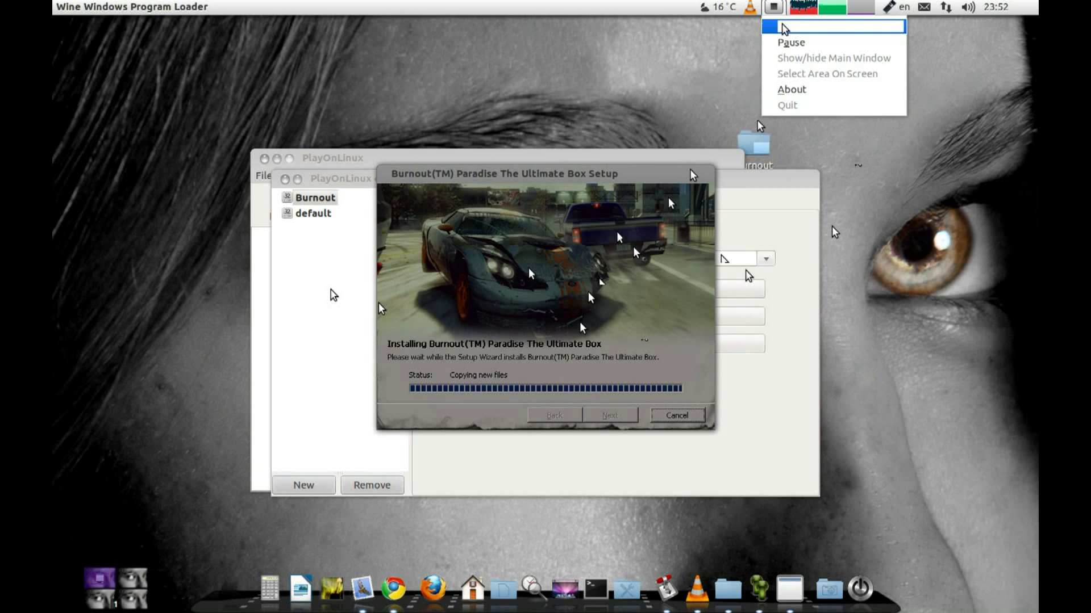
{"action": "left_click", "coordinate": [784, 28]}
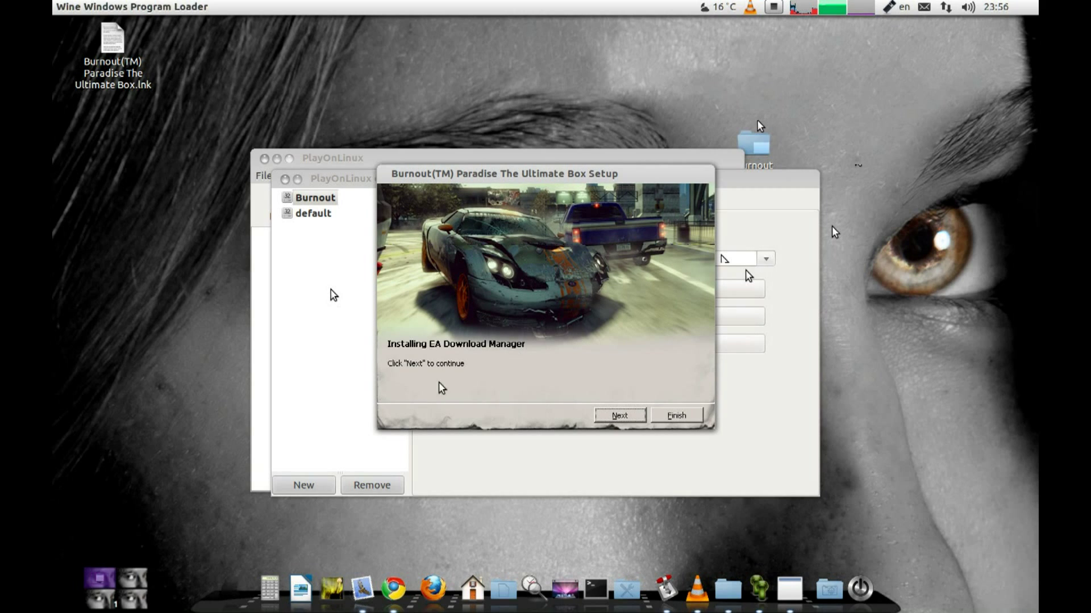
{"action": "left_click", "coordinate": [675, 416]}
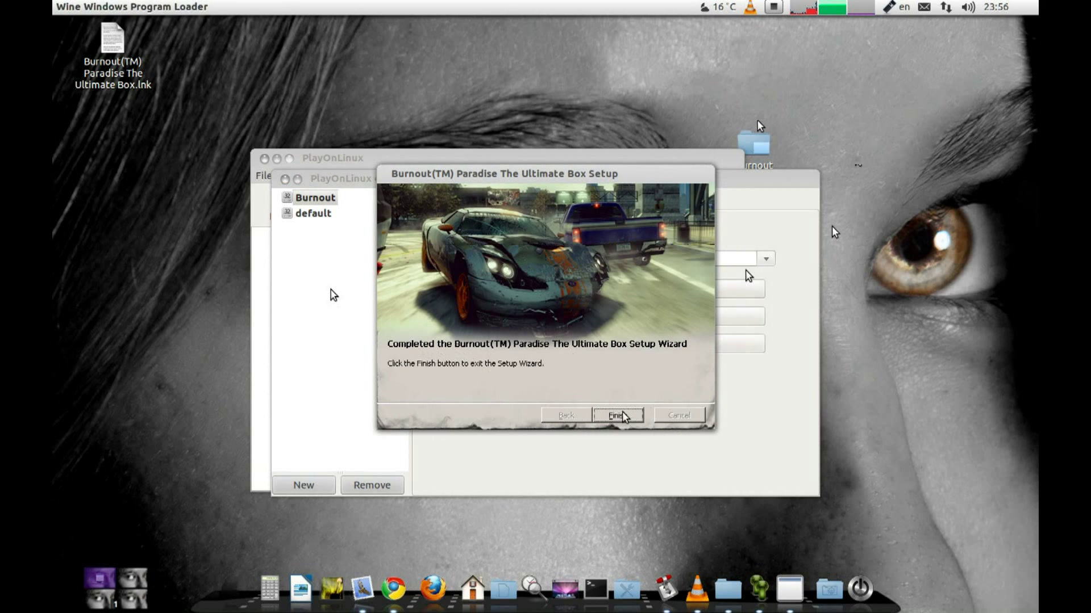
{"action": "left_click", "coordinate": [618, 416]}
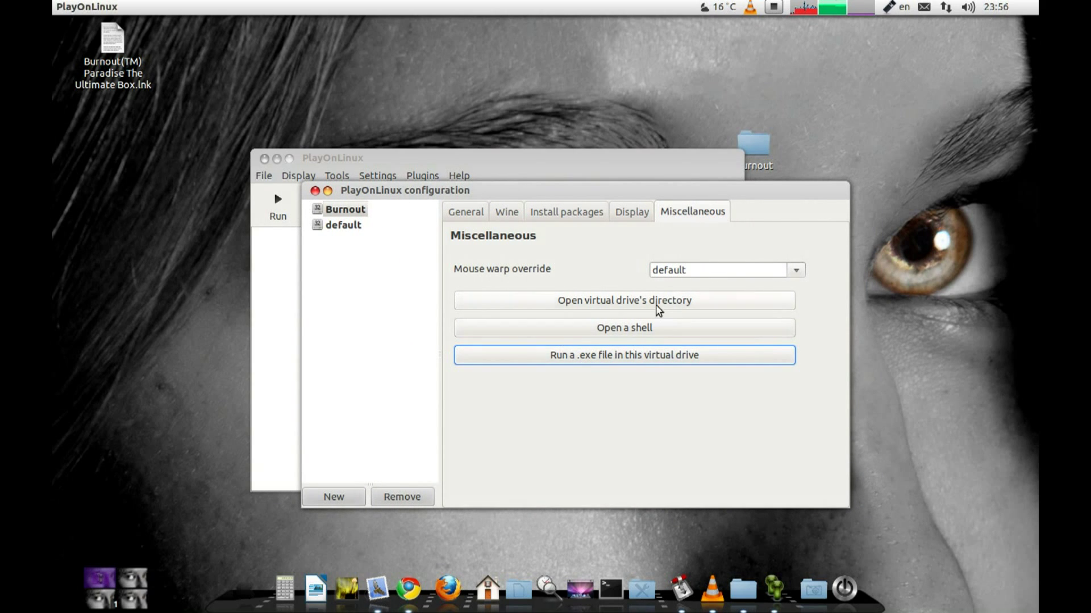
- Run BurnoutParadise1100.exe from Desktop > Burnout inside the Burnout virtual drive
{"action": "left_click", "coordinate": [632, 353]}
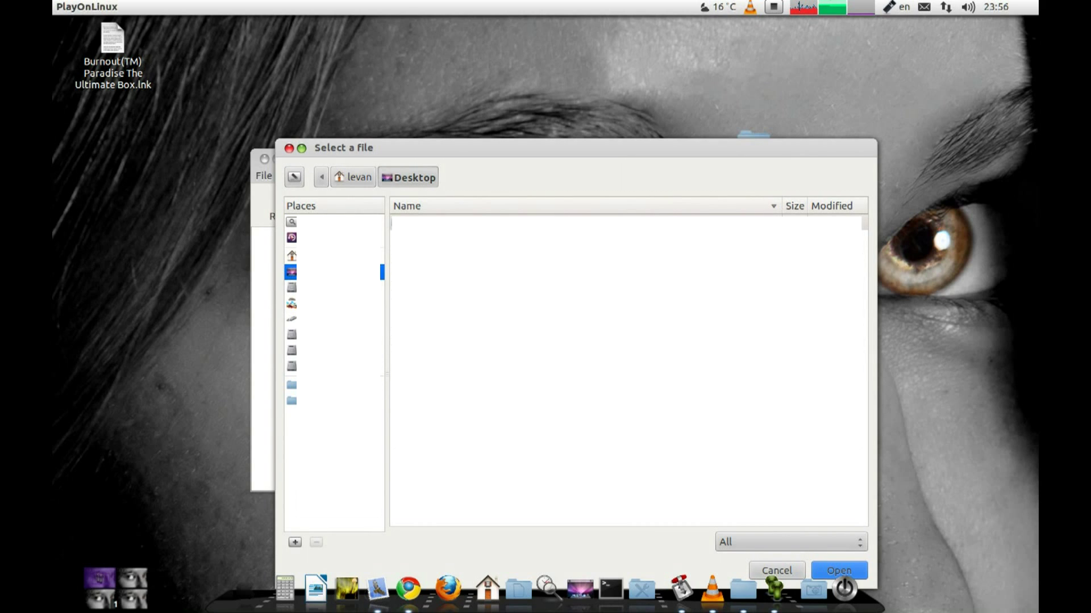
{"action": "double_click", "coordinate": [458, 223]}
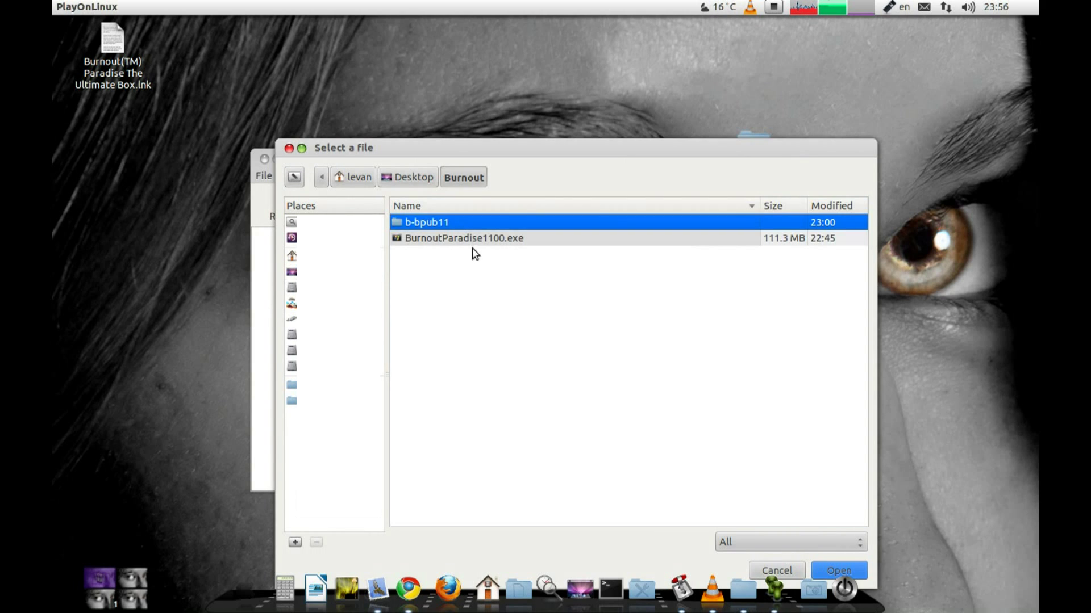
{"action": "left_click", "coordinate": [444, 237]}
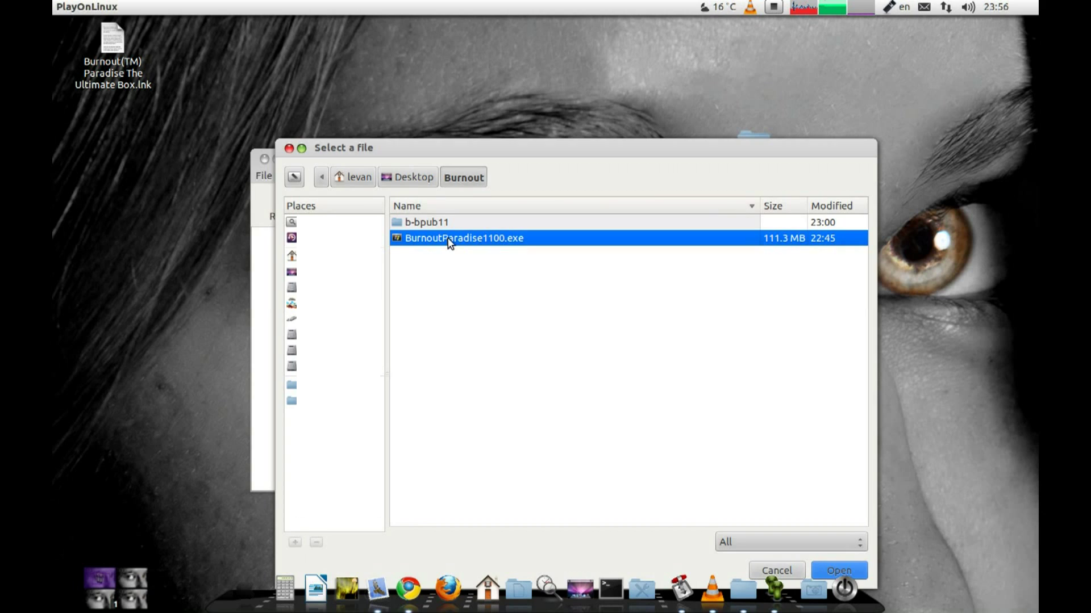
{"action": "double_click", "coordinate": [450, 241]}
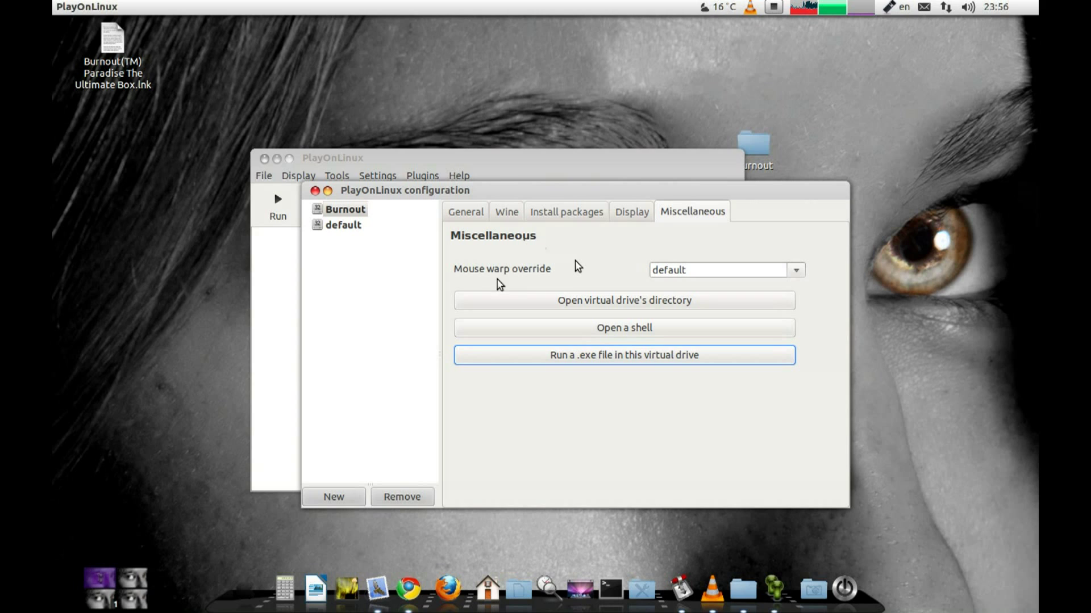
{"action": "left_click", "coordinate": [498, 311]}
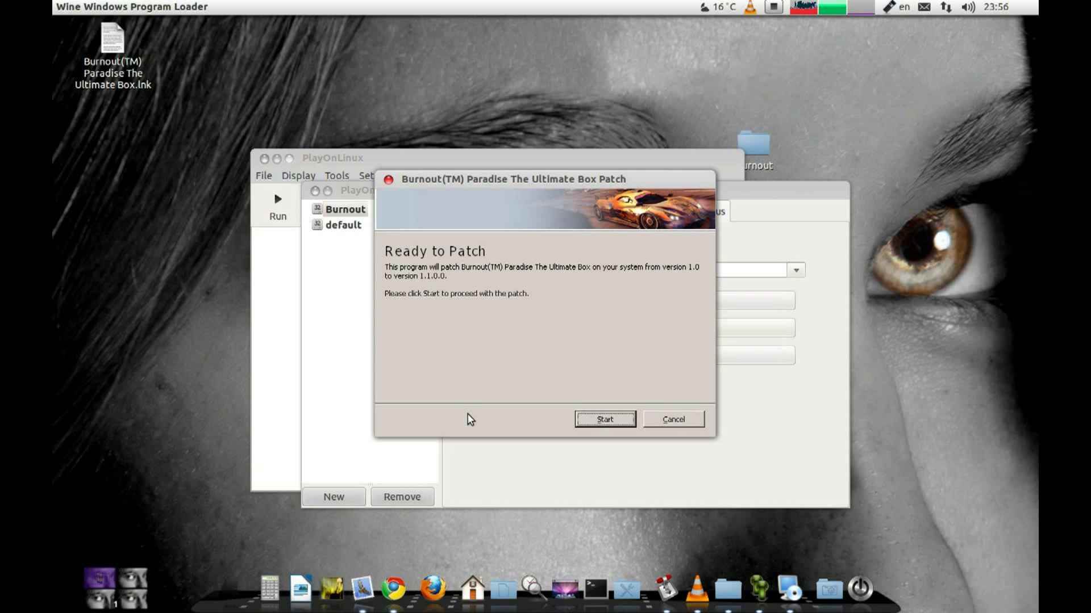
- Run the 1.1.0.0 patch until it reports Patch Successful, then finish
{"action": "left_click", "coordinate": [599, 425]}
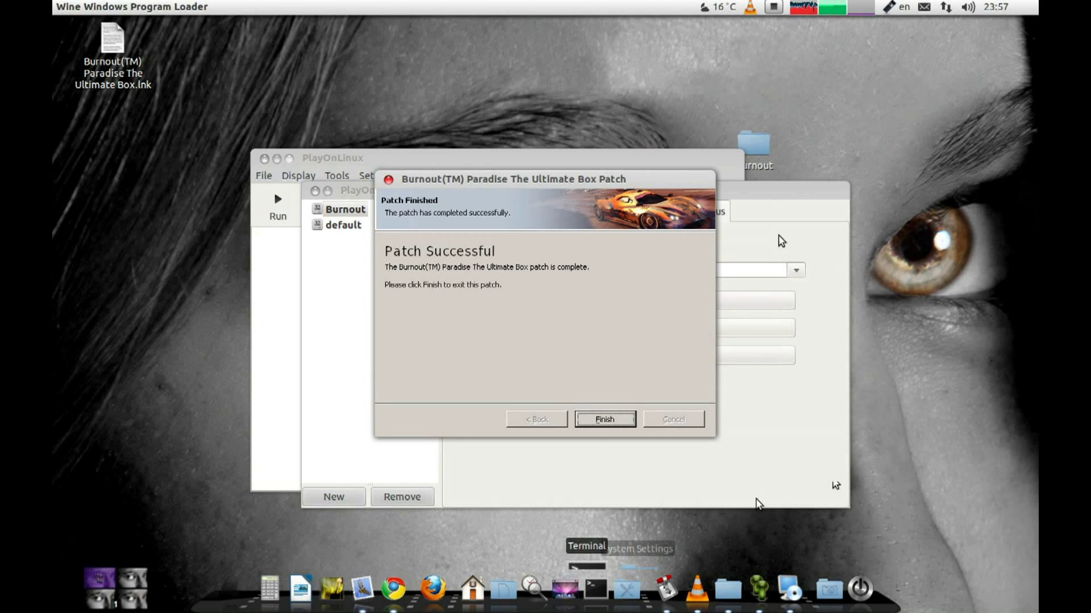
{"action": "left_click", "coordinate": [608, 421]}
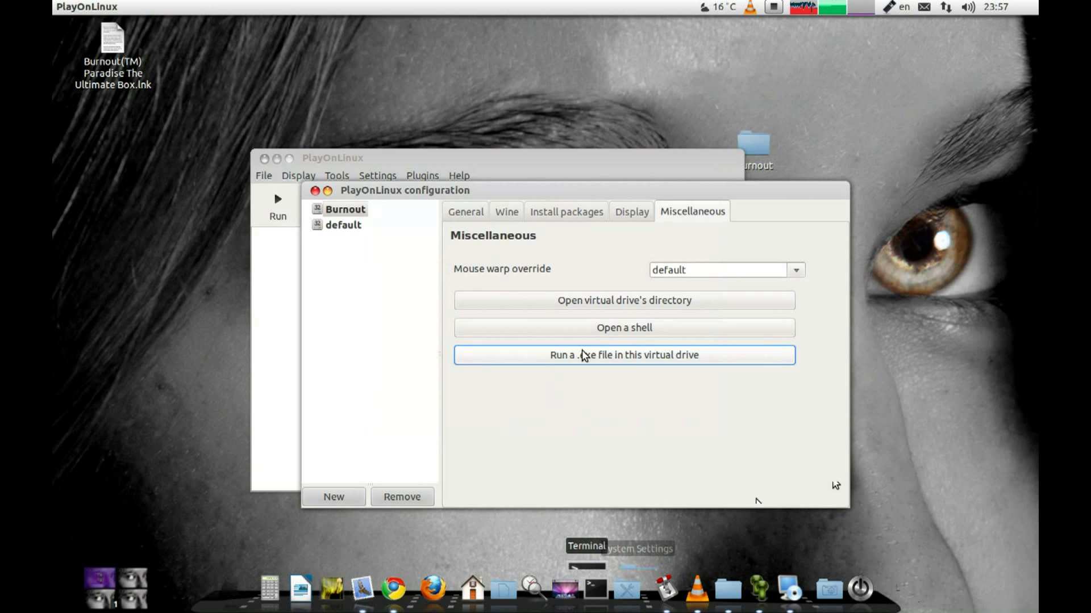
- Open Desktop > Burnout > b-bpub11 in Nautilus beside the PlayOnLinux configuration window
{"action": "left_click_drag", "start_coordinate": [454, 184], "coordinate": [357, 188]}
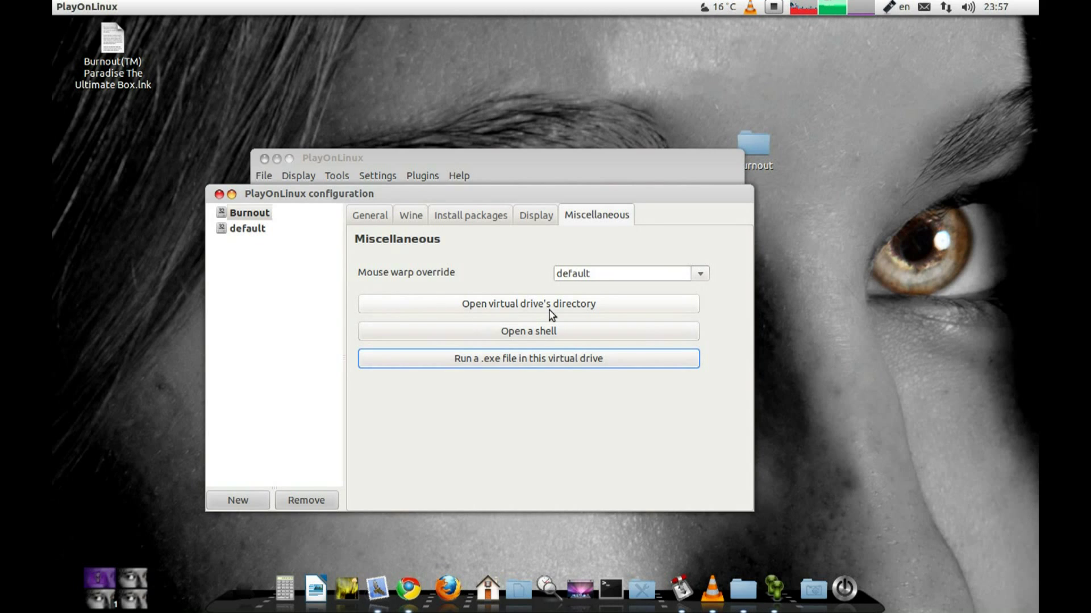
{"action": "left_click_drag", "start_coordinate": [757, 149], "coordinate": [856, 109]}
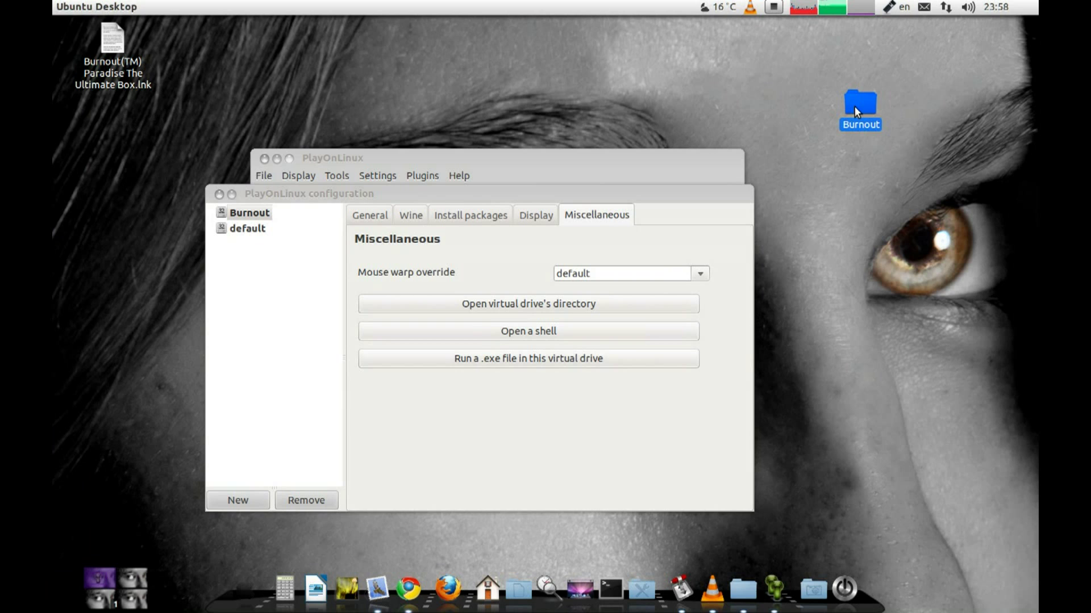
{"action": "double_click", "coordinate": [855, 107]}
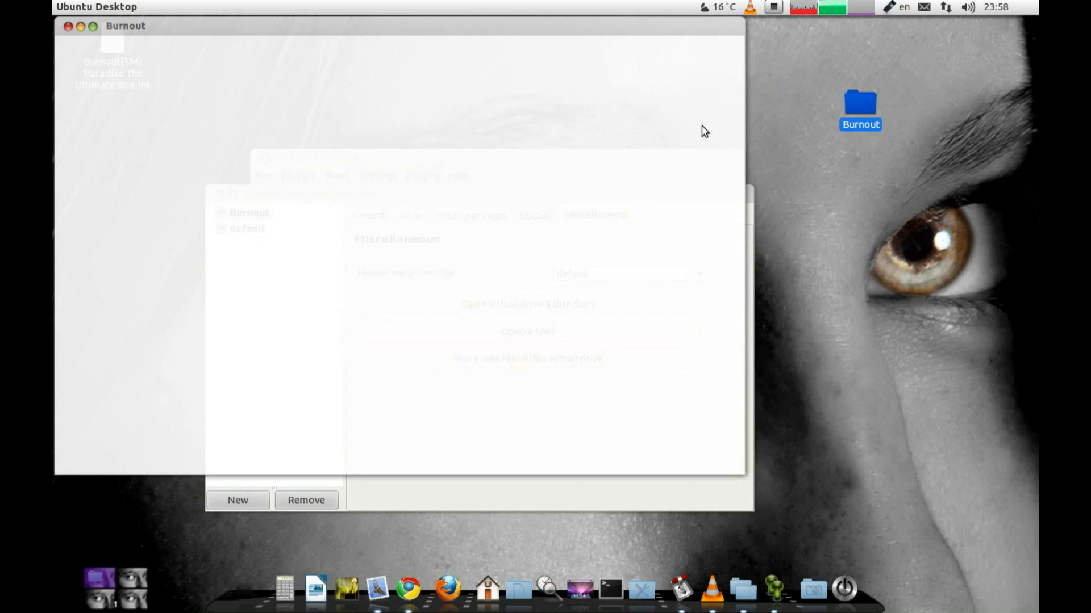
{"action": "left_click_drag", "start_coordinate": [205, 30], "coordinate": [473, 91]}
{"action": "double_click", "coordinate": [506, 168]}
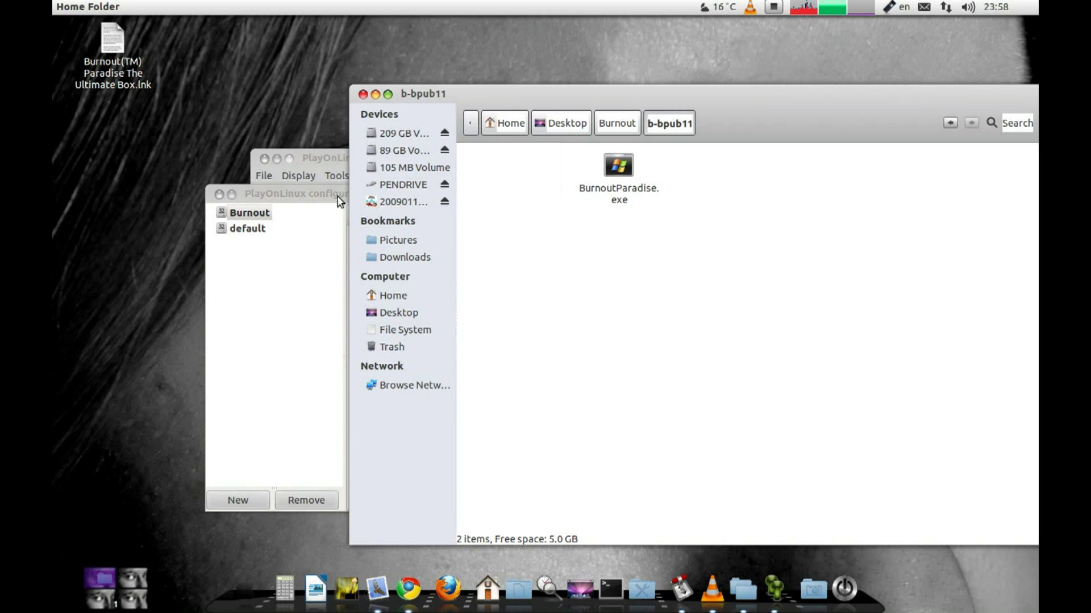
{"action": "left_click", "coordinate": [332, 196]}
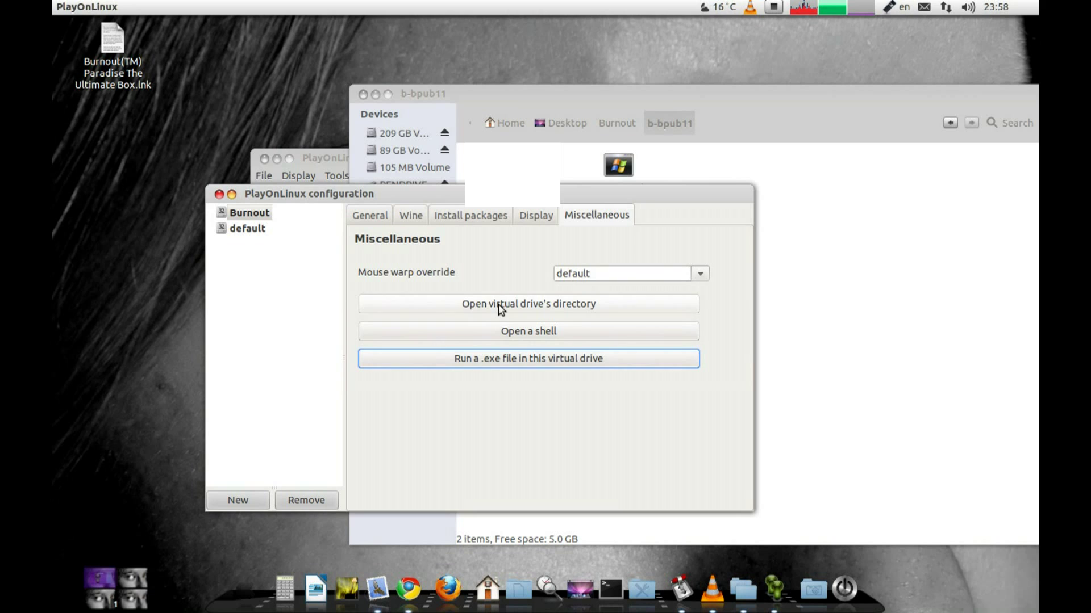
{"action": "left_click", "coordinate": [540, 309]}
- Copy BurnoutParadise.exe and open drive_c > Program Files > Electronic Arts > Burnout(TM) Paradise The Ultimate Box
{"action": "left_click", "coordinate": [879, 284]}
{"action": "right_click", "coordinate": [622, 170]}
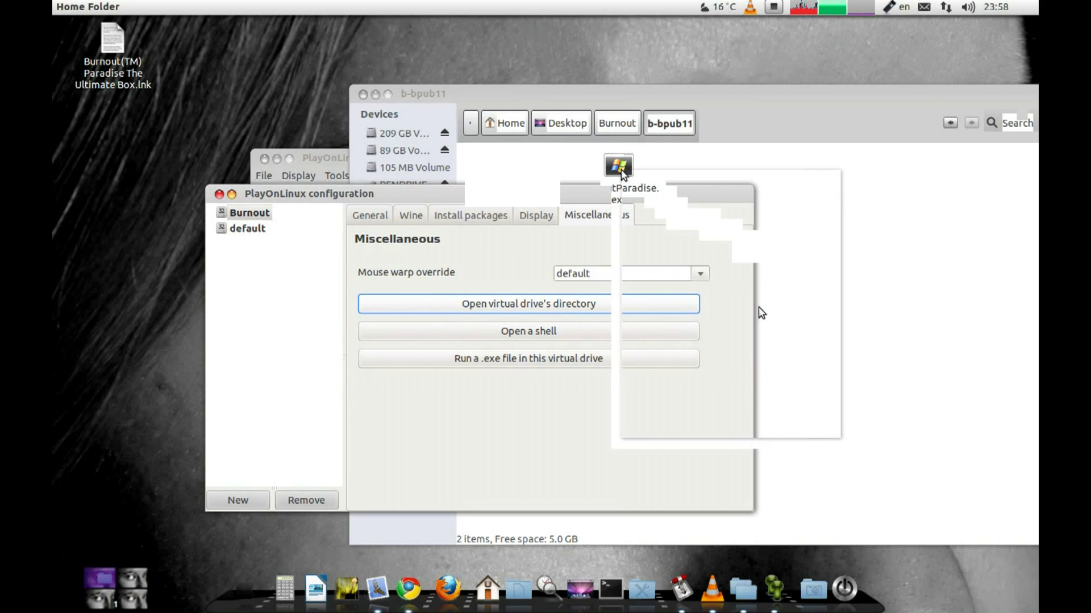
{"action": "left_click", "coordinate": [657, 260]}
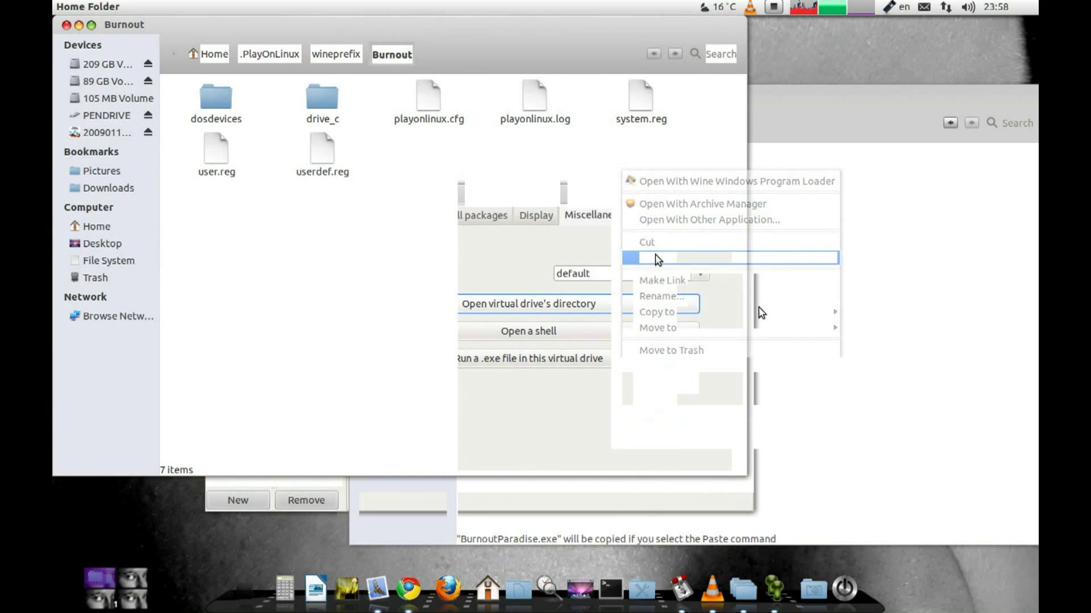
{"action": "double_click", "coordinate": [323, 98]}
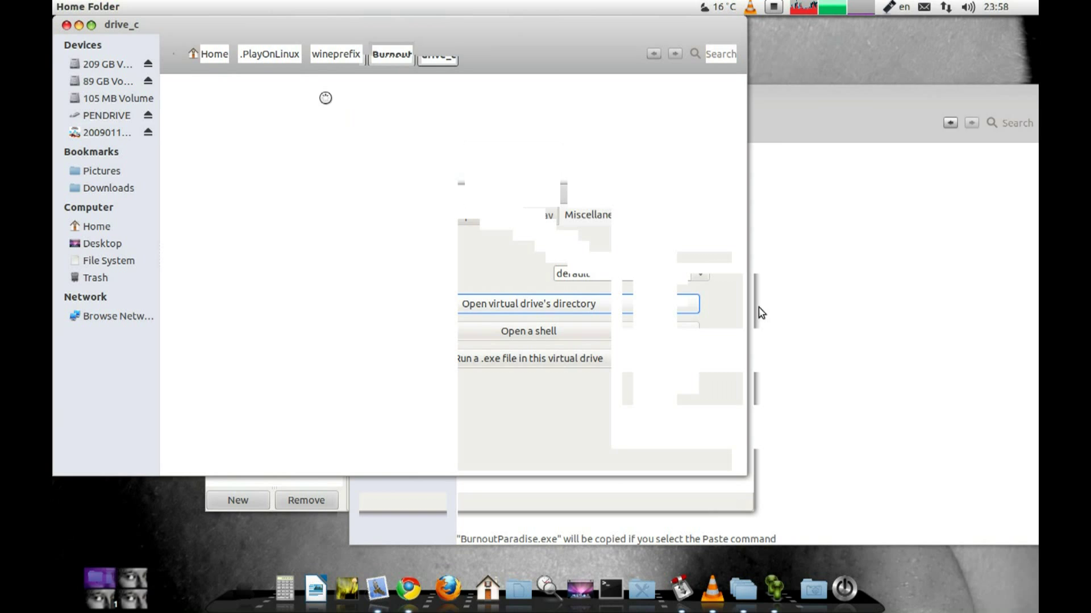
{"action": "double_click", "coordinate": [255, 111]}
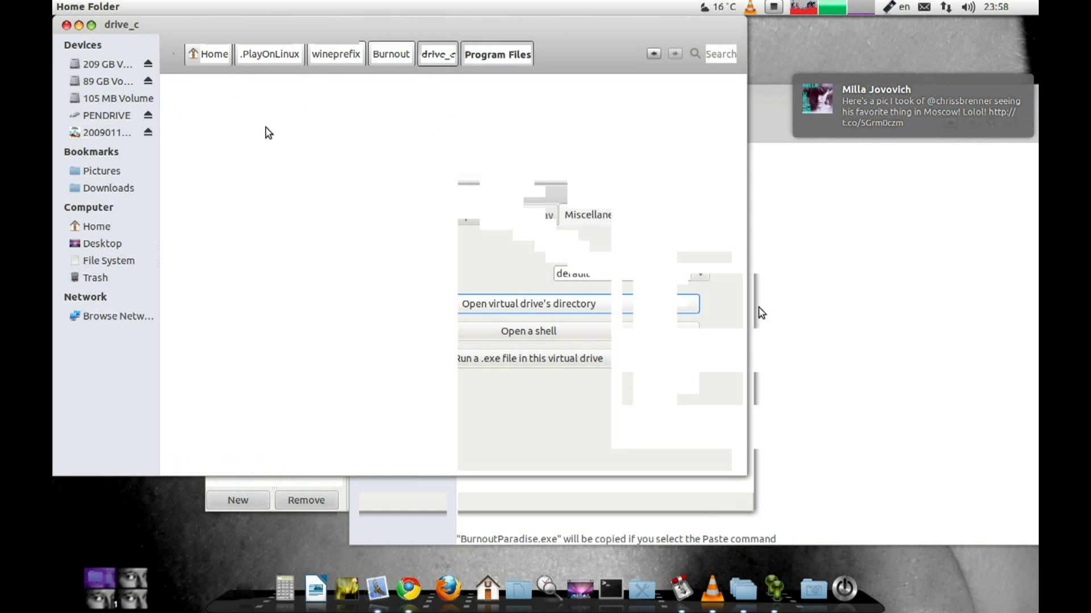
{"action": "left_click", "coordinate": [318, 101]}
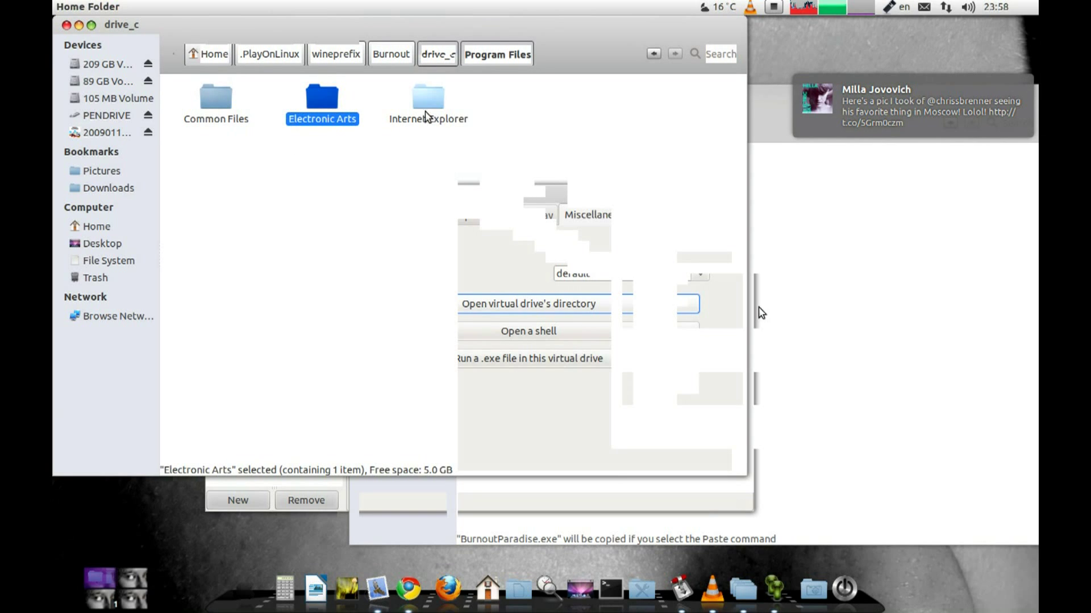
{"action": "double_click", "coordinate": [319, 102]}
{"action": "double_click", "coordinate": [216, 100]}
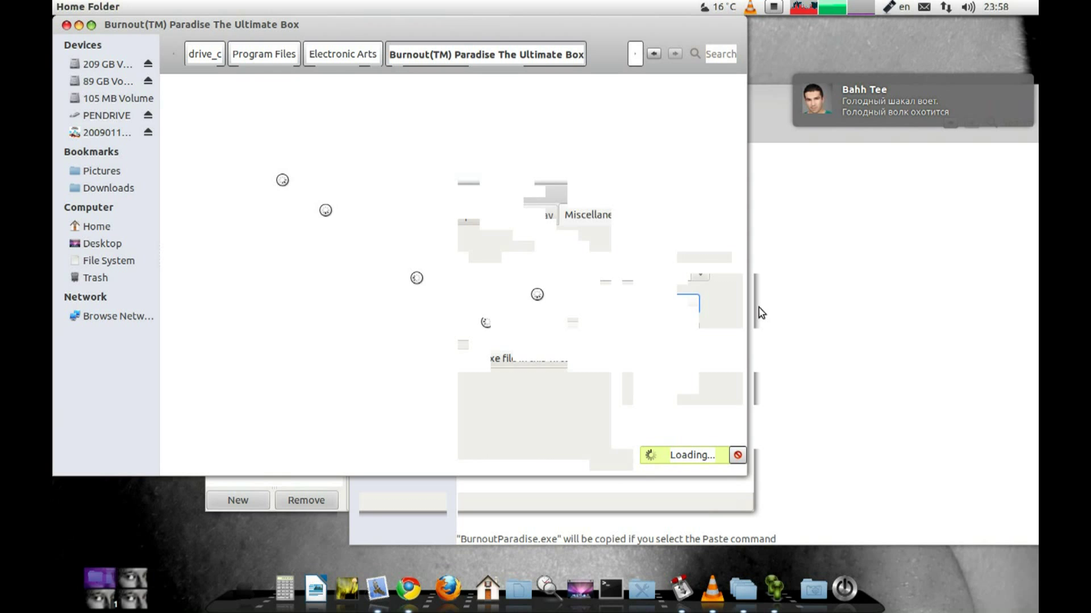
- Paste BurnoutParadise.exe into the game folder, replacing the existing file, and close the folder window
{"action": "scroll", "coordinate": [685, 369], "scroll_direction": "down", "scroll_amount": 15}
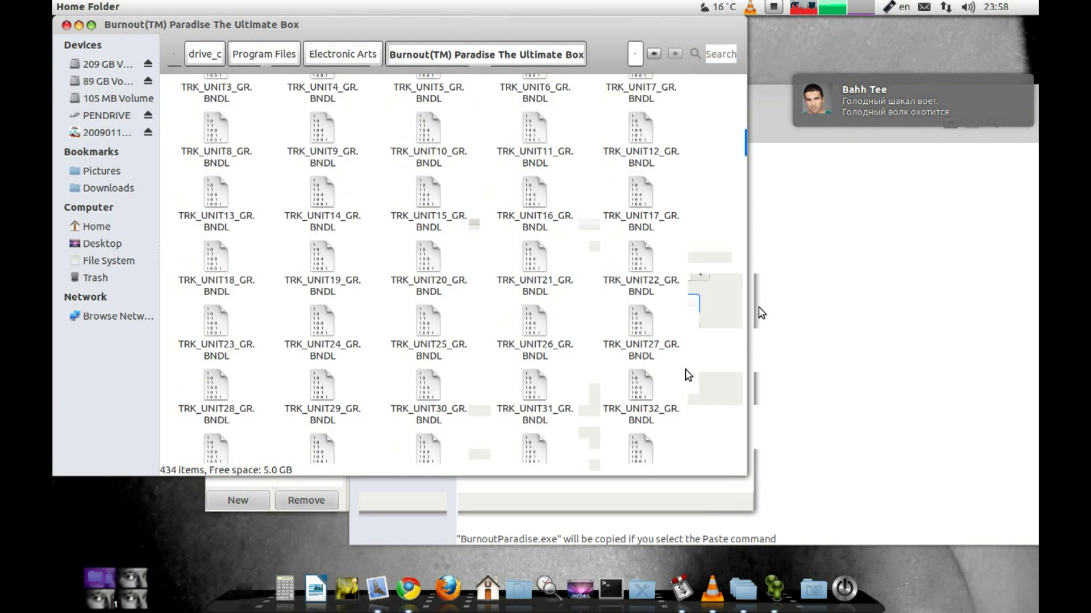
{"action": "scroll", "coordinate": [693, 372], "scroll_direction": "down", "scroll_amount": 5}
{"action": "right_click", "coordinate": [704, 371]}
{"action": "left_click", "coordinate": [738, 452]}
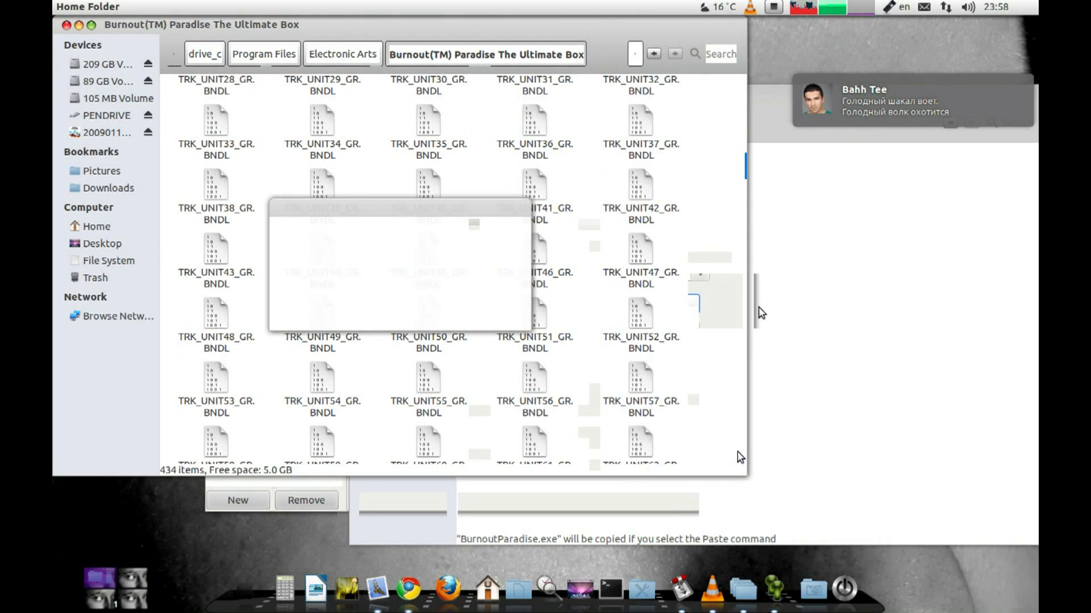
{"action": "left_click", "coordinate": [669, 471]}
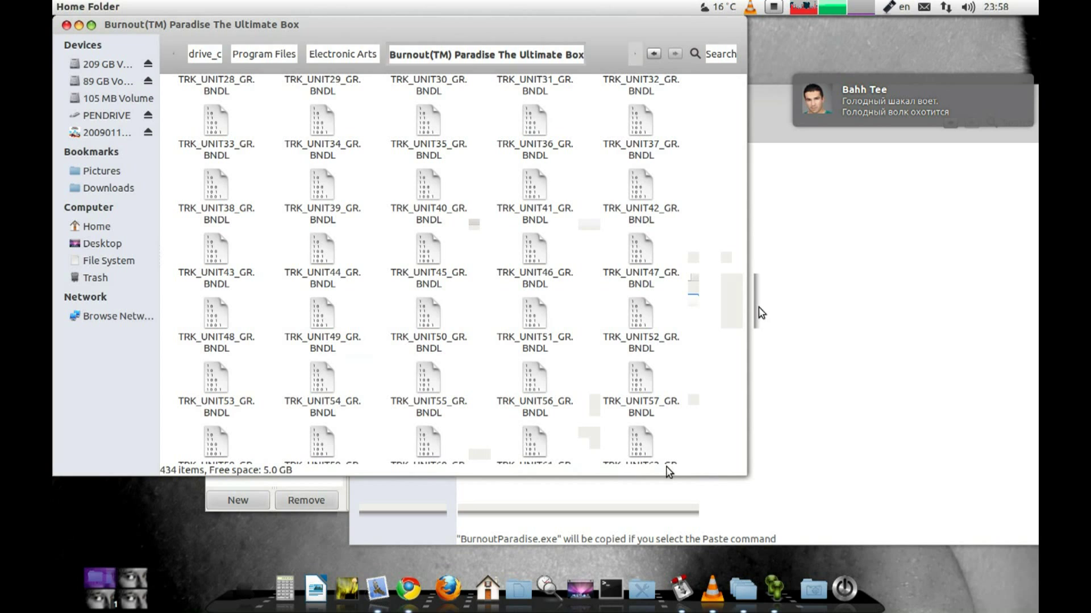
{"action": "left_click_drag", "start_coordinate": [368, 25], "coordinate": [502, 78]}
{"action": "left_click", "coordinate": [200, 78]}
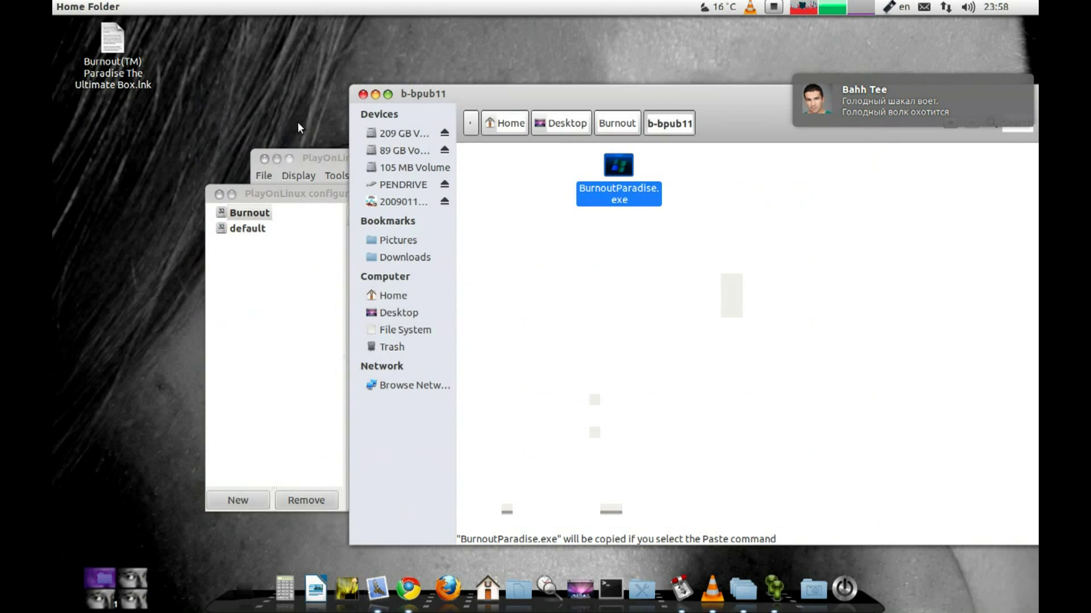
- Close the remaining b-bpub11 folder window and rearrange the PlayOnLinux windows
{"action": "left_click", "coordinate": [363, 94]}
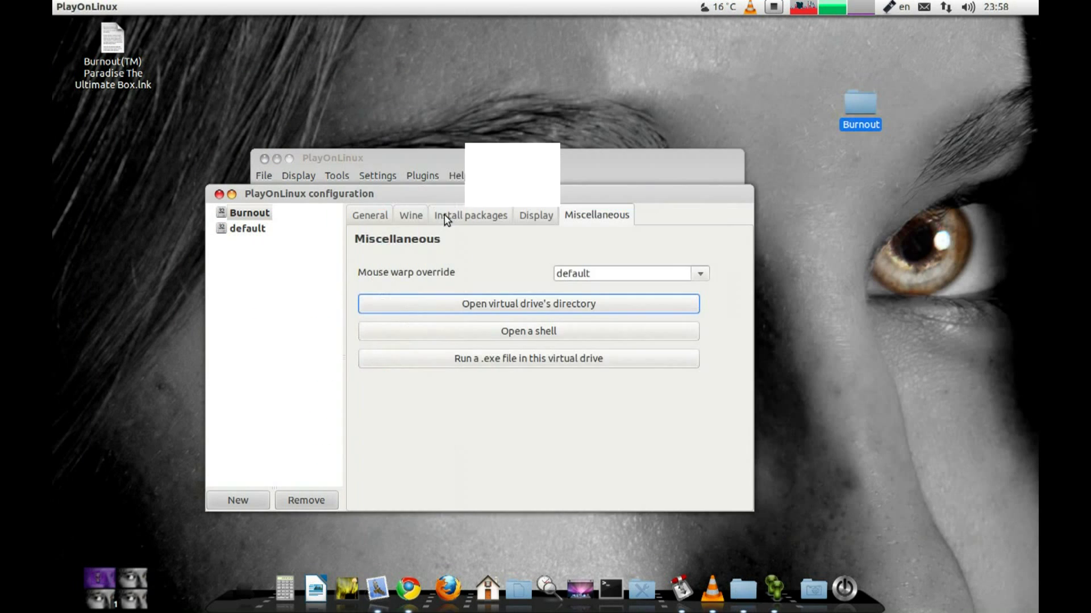
{"action": "left_click_drag", "start_coordinate": [466, 194], "coordinate": [474, 215]}
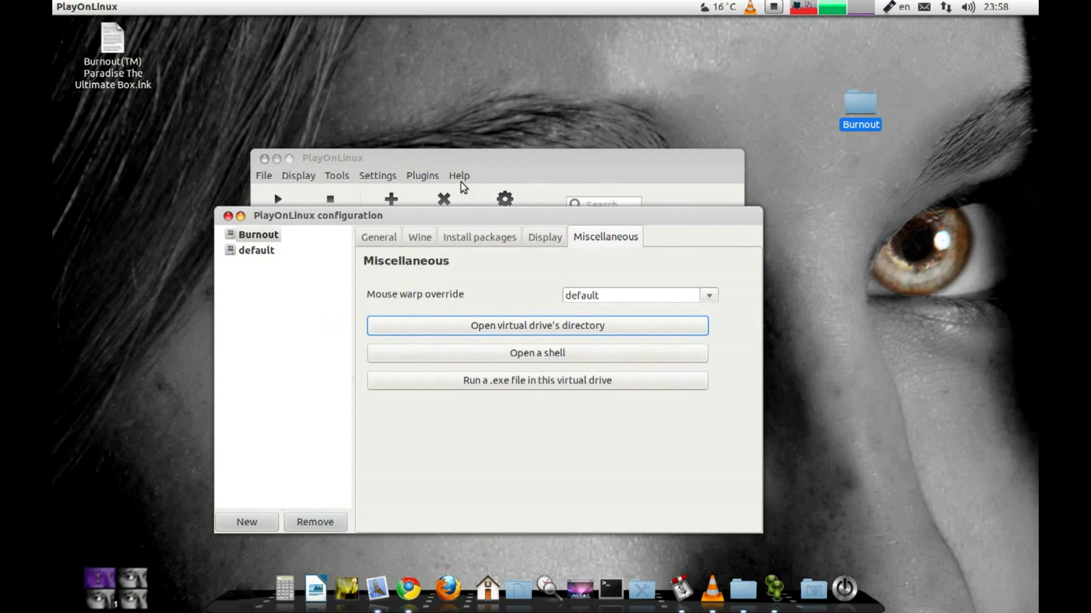
{"action": "left_click_drag", "start_coordinate": [443, 154], "coordinate": [377, 84]}
{"action": "left_click", "coordinate": [523, 474]}
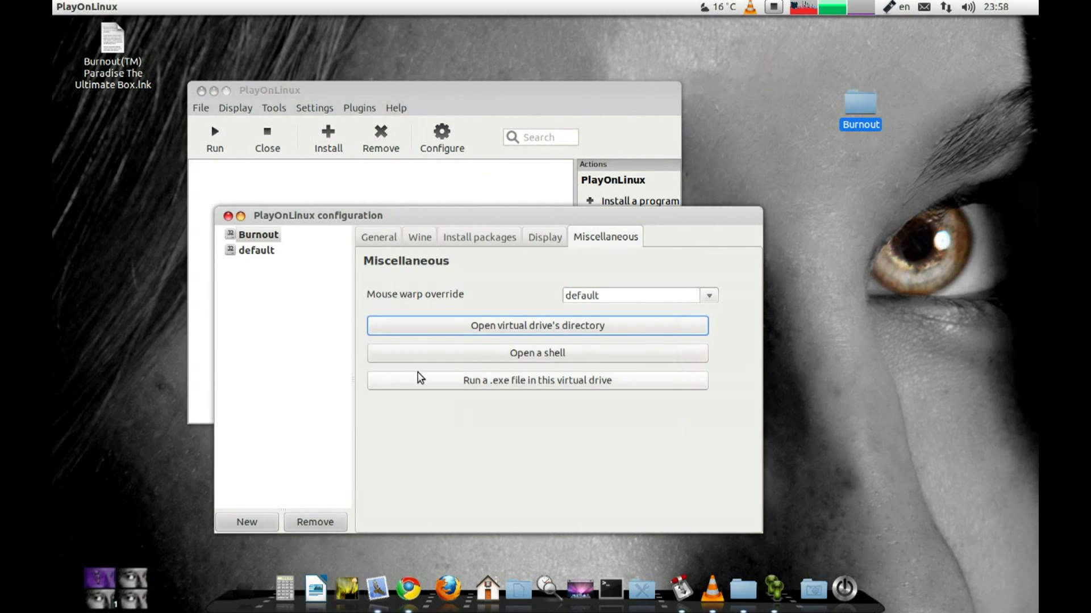
- Create a shortcut named 'Burnout' for BurnoutLauncher.exe, skipping any further shortcuts
{"action": "left_click", "coordinate": [440, 294]}
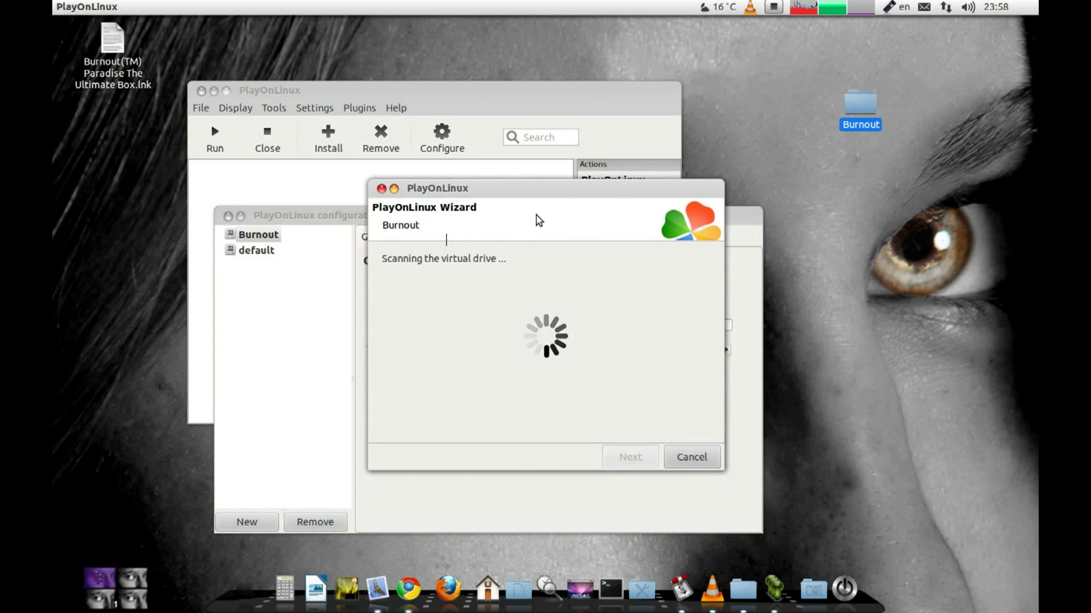
{"action": "left_click", "coordinate": [442, 317]}
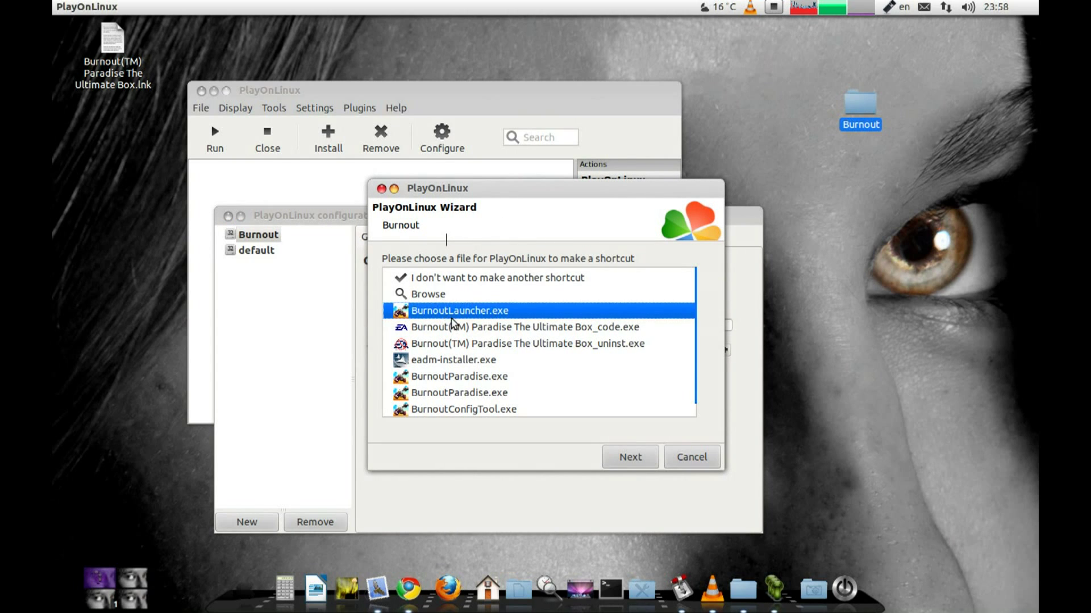
{"action": "double_click", "coordinate": [454, 311]}
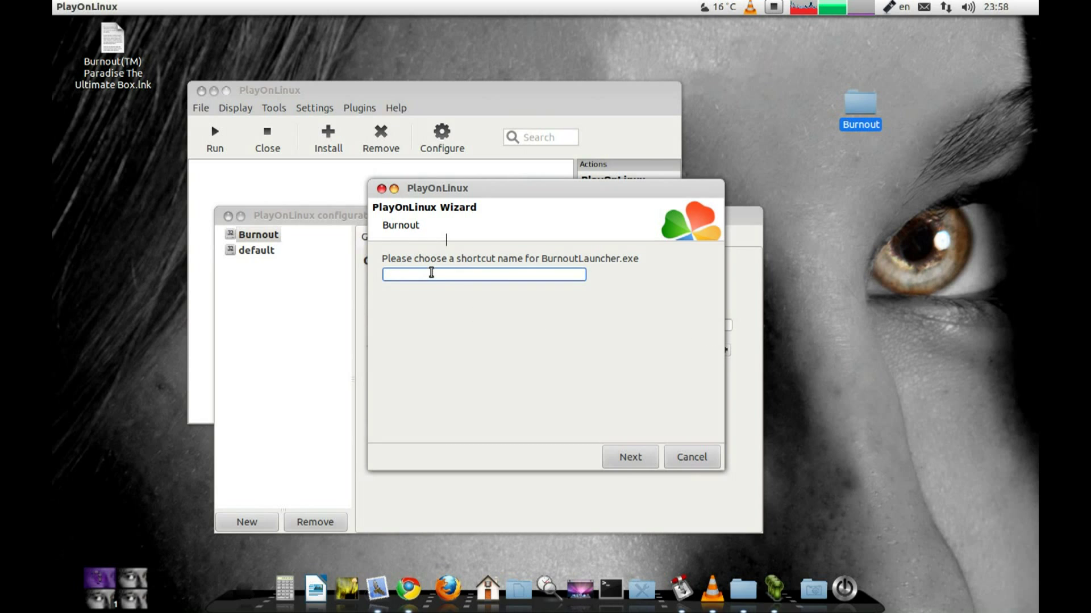
{"action": "type", "text": "Burnout"}
{"action": "left_click", "coordinate": [628, 460]}
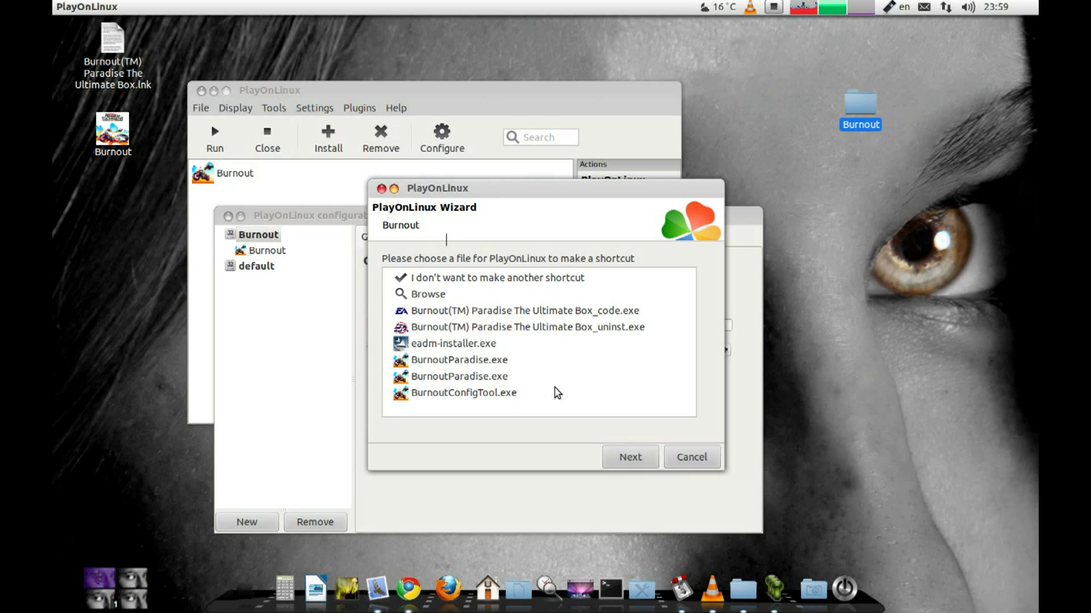
{"action": "left_click", "coordinate": [690, 458]}
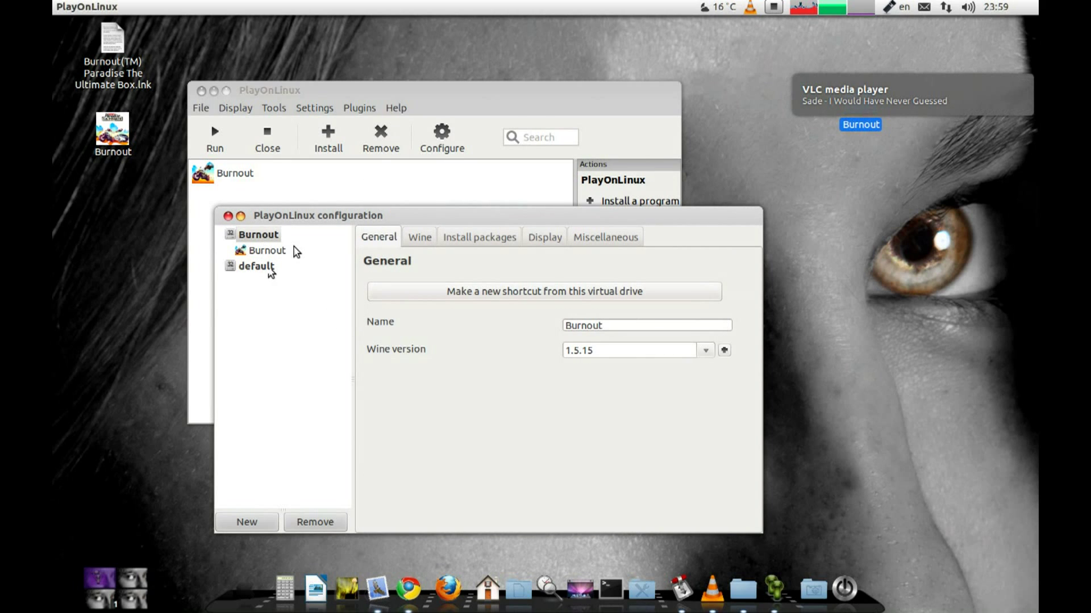
- In Wine's Graphics settings, enable a 1280 x 800 emulated virtual desktop and save with OK
{"action": "left_click", "coordinate": [417, 238]}
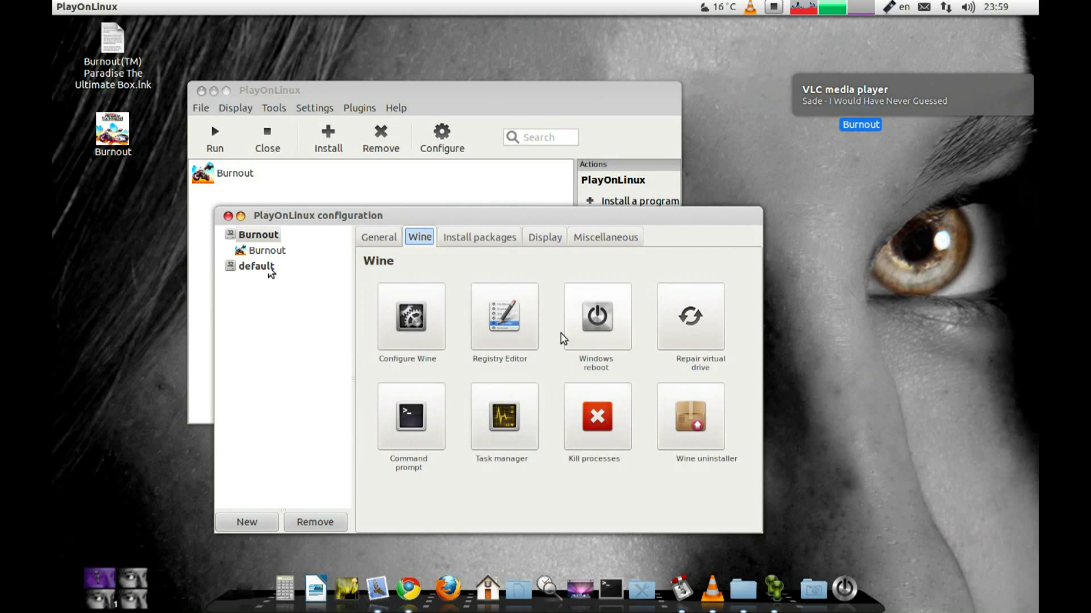
{"action": "left_click", "coordinate": [420, 326]}
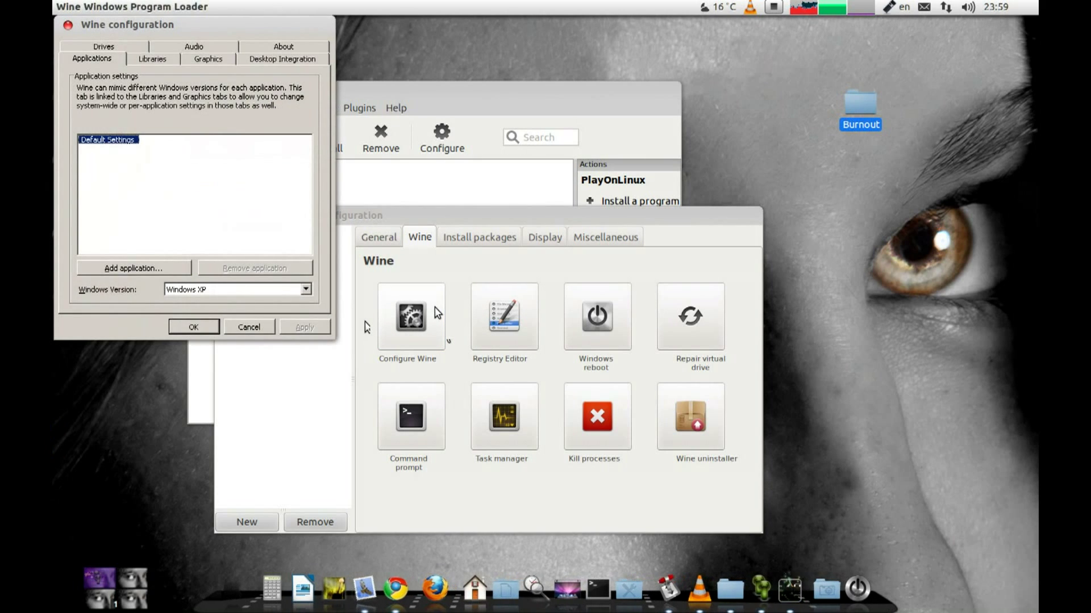
{"action": "left_click", "coordinate": [202, 63]}
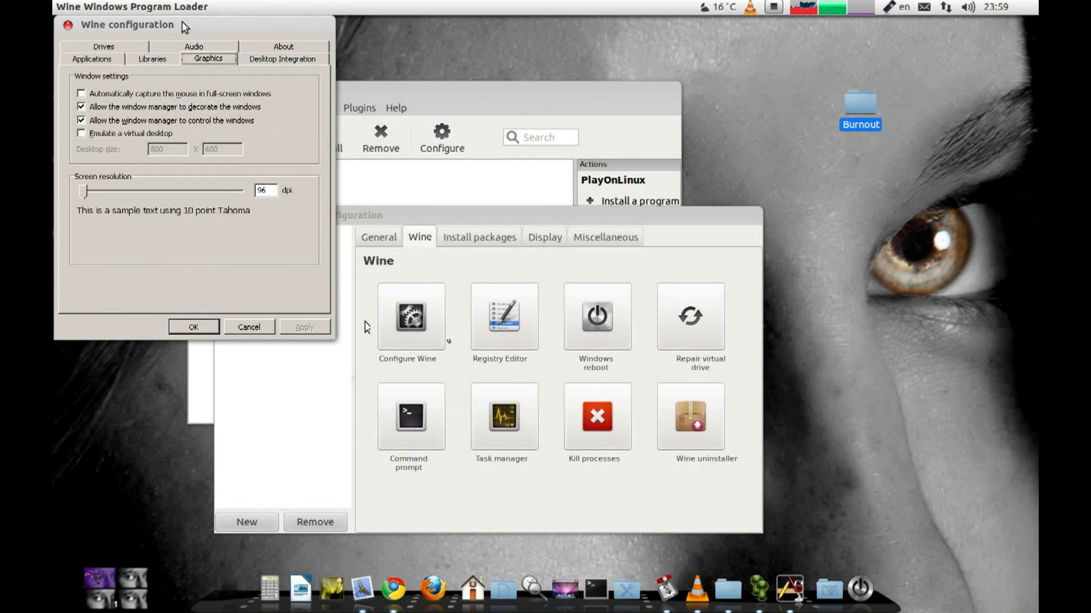
{"action": "left_click_drag", "start_coordinate": [182, 21], "coordinate": [315, 114]}
{"action": "left_click", "coordinate": [275, 227]}
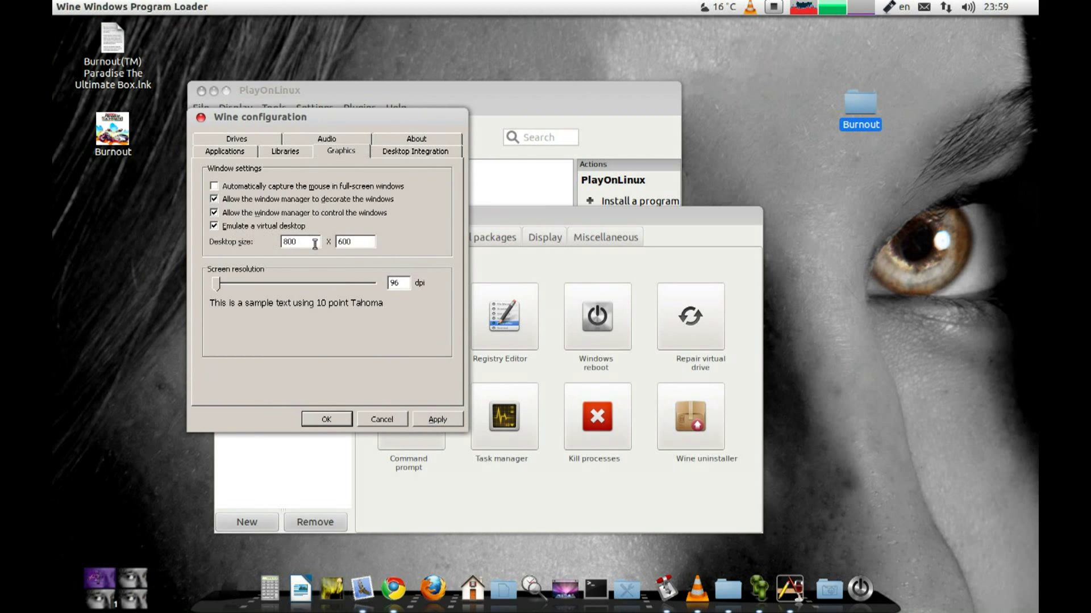
{"action": "key", "text": "Tab"}
{"action": "type", "text": "1280"}
{"action": "key", "text": "Tab"}
{"action": "type", "text": "80"}
{"action": "left_click", "coordinate": [334, 419]}
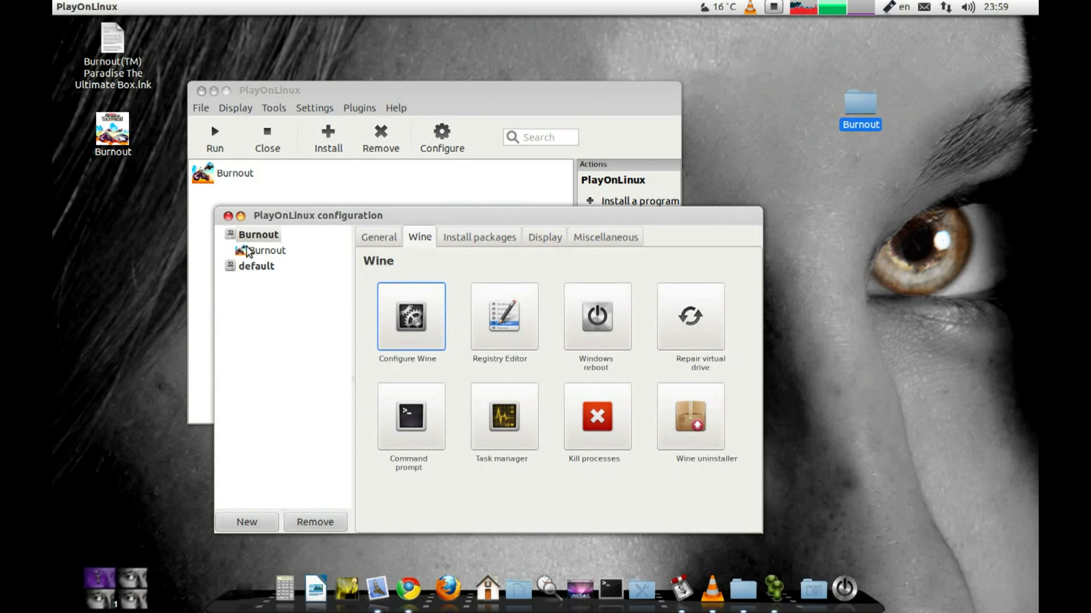
- Run the Burnout shortcut from PlayOnLinux and move the Wine desktop aside
{"action": "left_click", "coordinate": [228, 216]}
{"action": "left_click", "coordinate": [223, 172]}
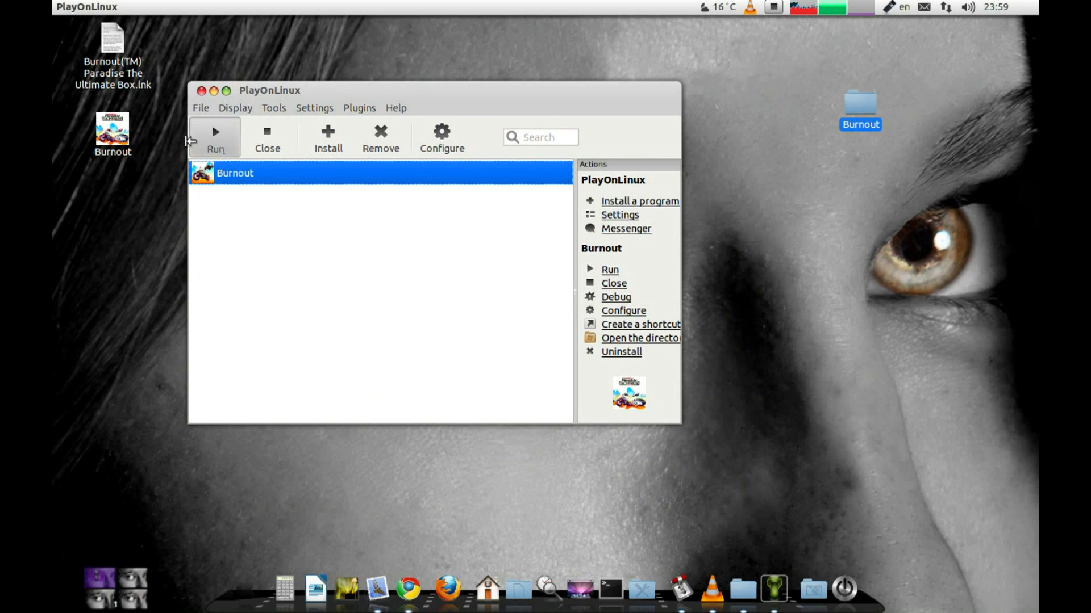
{"action": "left_click_drag", "start_coordinate": [112, 40], "coordinate": [838, 281]}
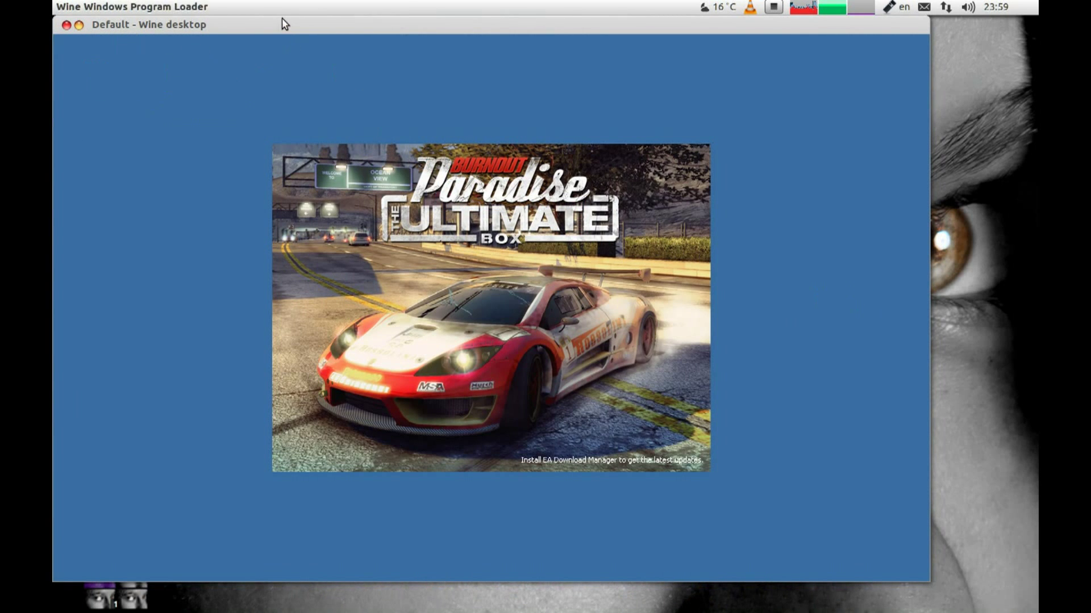
{"action": "left_click_drag", "start_coordinate": [309, 25], "coordinate": [391, 40]}
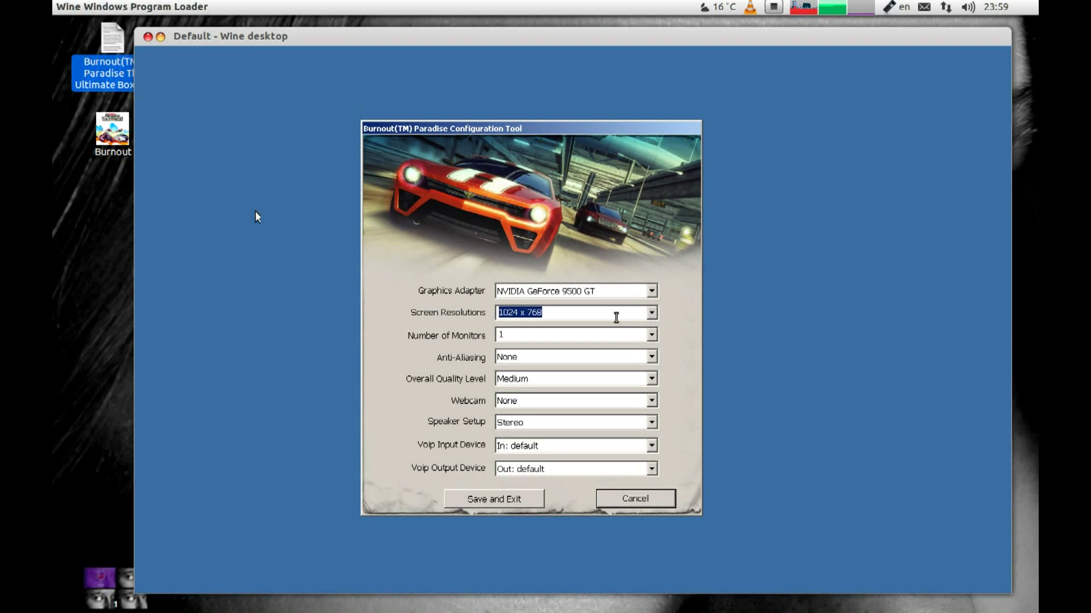
- Select the 1024 width in the Screen Resolutions field so it can be replaced with 1280
{"action": "left_click", "coordinate": [616, 317]}
{"action": "left_click_drag", "start_coordinate": [519, 312], "coordinate": [449, 314]}
{"action": "key", "text": "shift+Tab"}
{"action": "key", "text": "Tab"}
{"action": "key", "text": "End"}
{"action": "left_click_drag", "start_coordinate": [517, 313], "coordinate": [457, 307]}
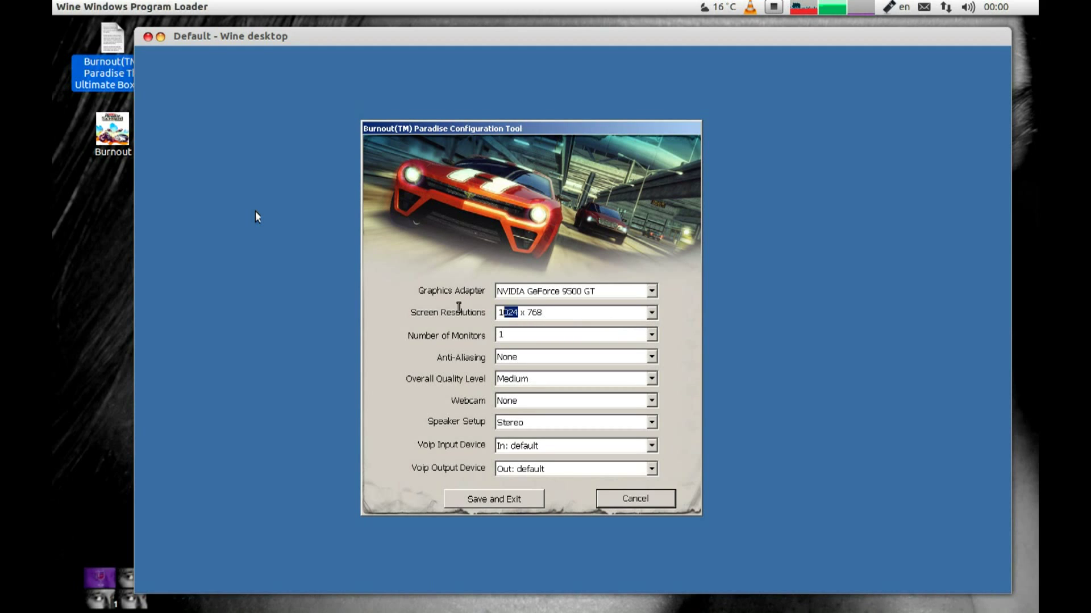